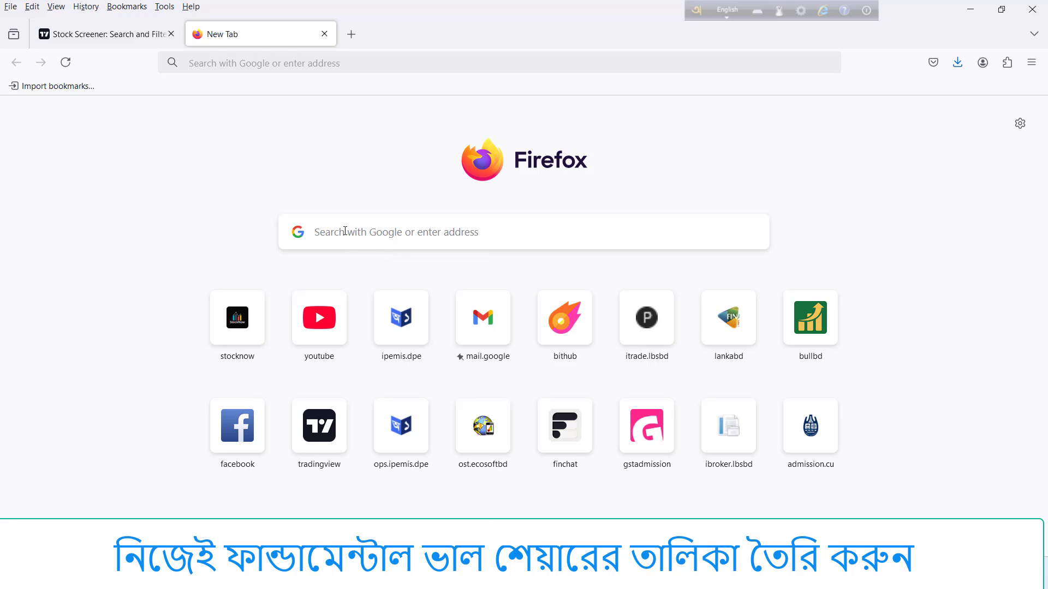
pyautogui.click(345, 232)
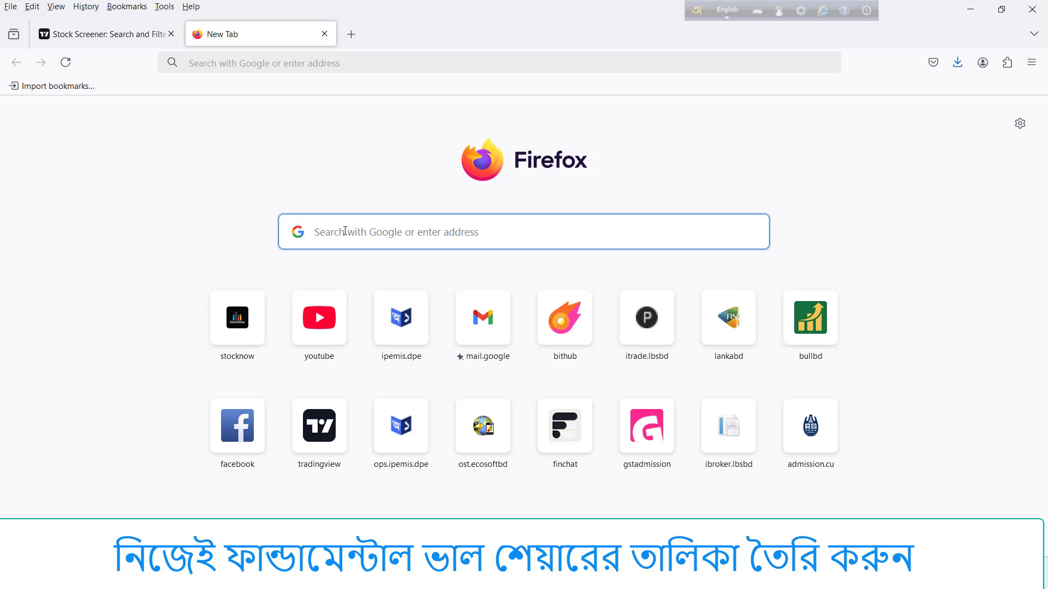
pyautogui.write('ww')
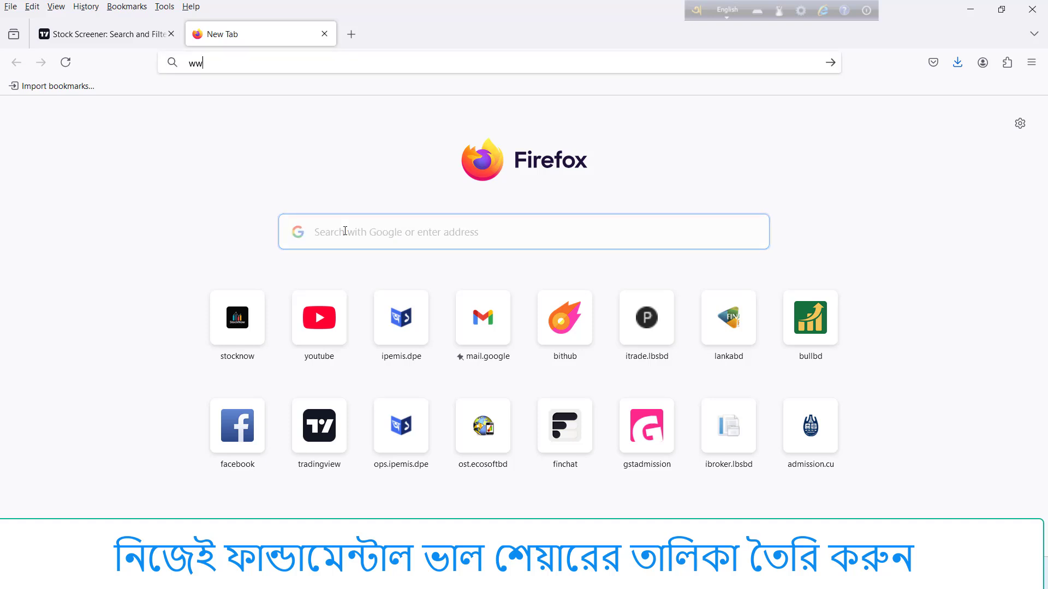
pyautogui.write('w')
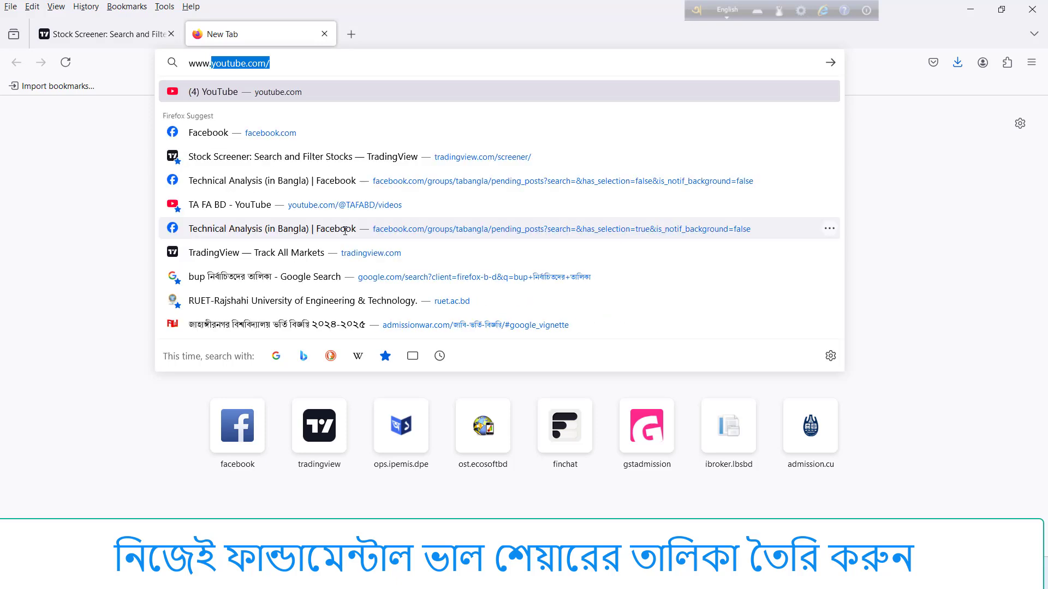
pyautogui.write('.tr')
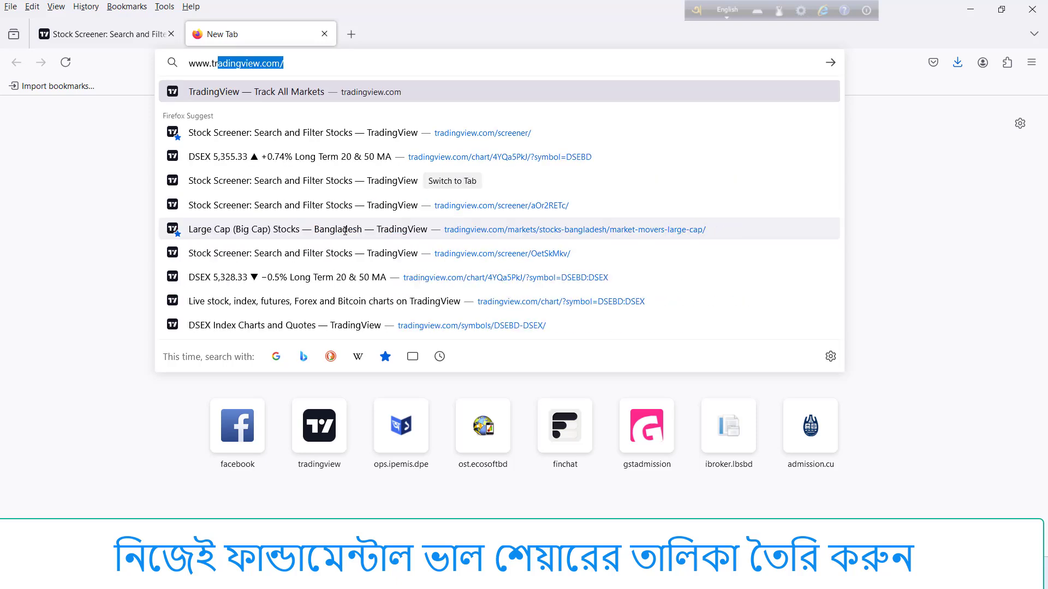
pyautogui.write('adingview')
pyautogui.press('Return')
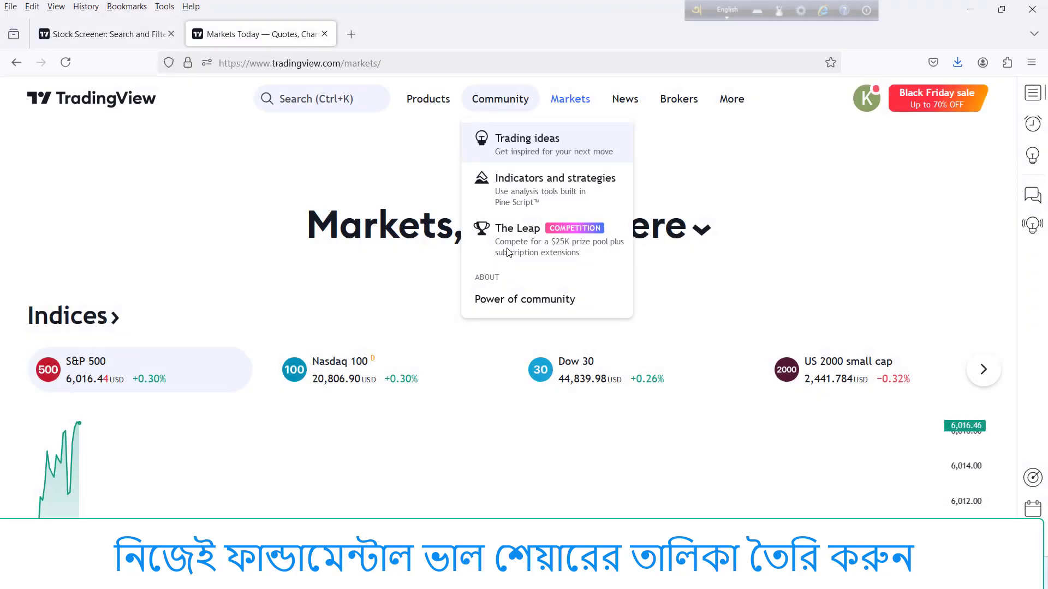
# Step: Open TradingView's screener for stocks
pyautogui.moveTo(429, 100)
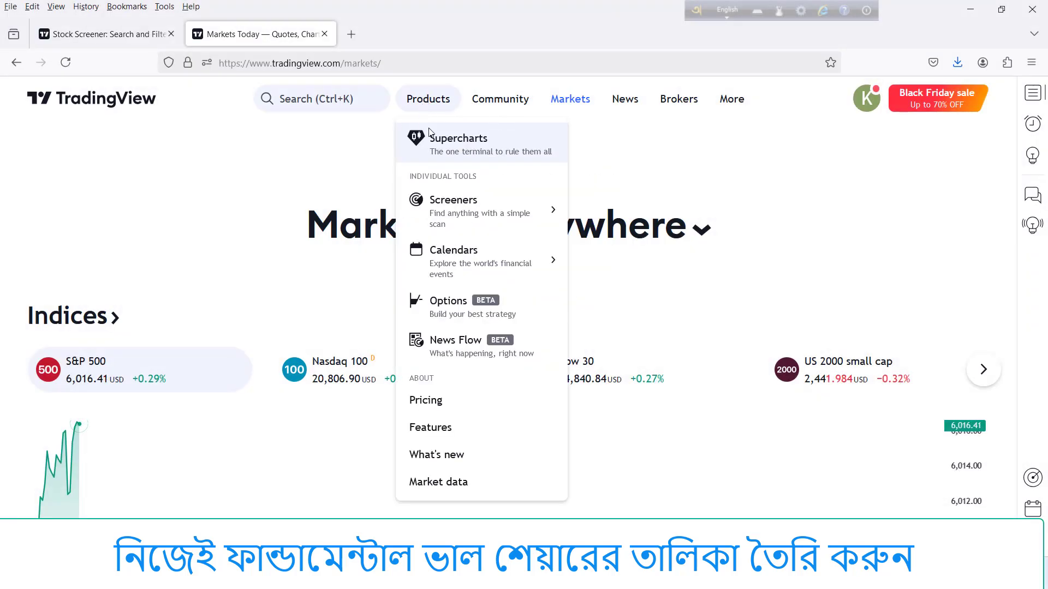
pyautogui.moveTo(451, 219)
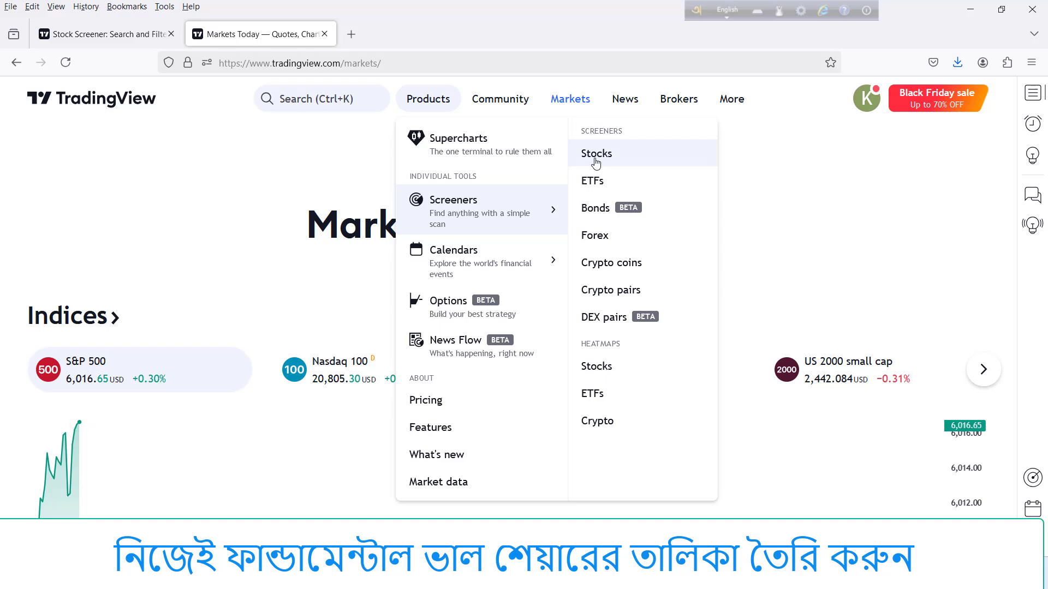
pyautogui.moveTo(543, 239)
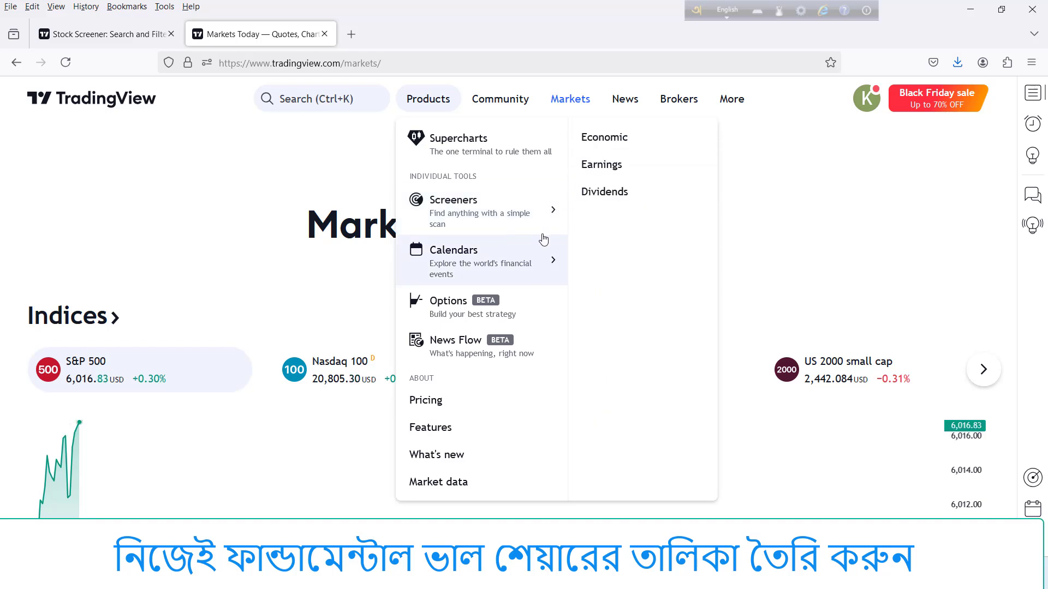
pyautogui.moveTo(519, 213)
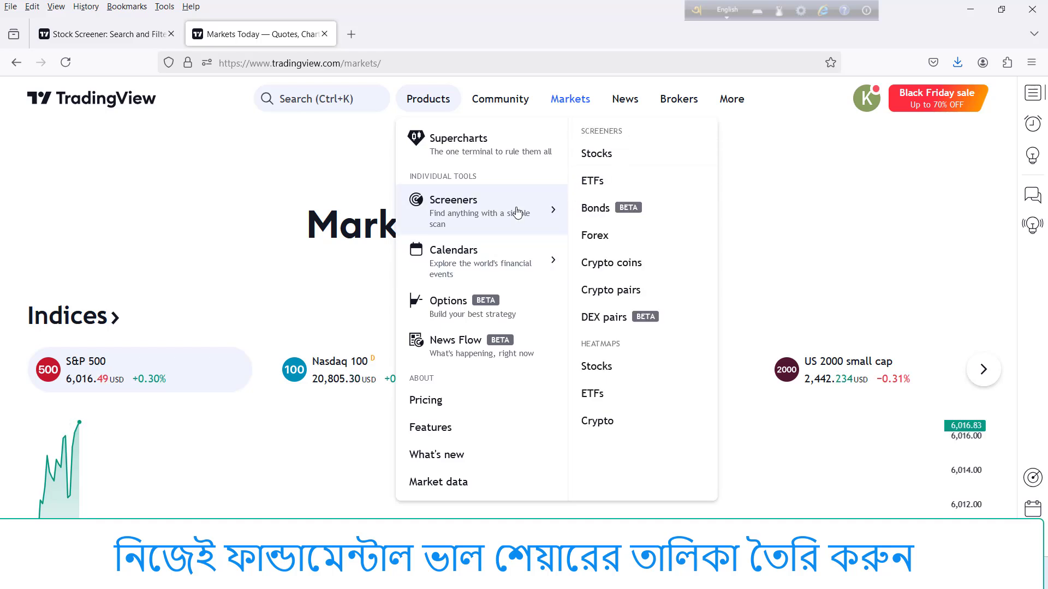
pyautogui.click(595, 157)
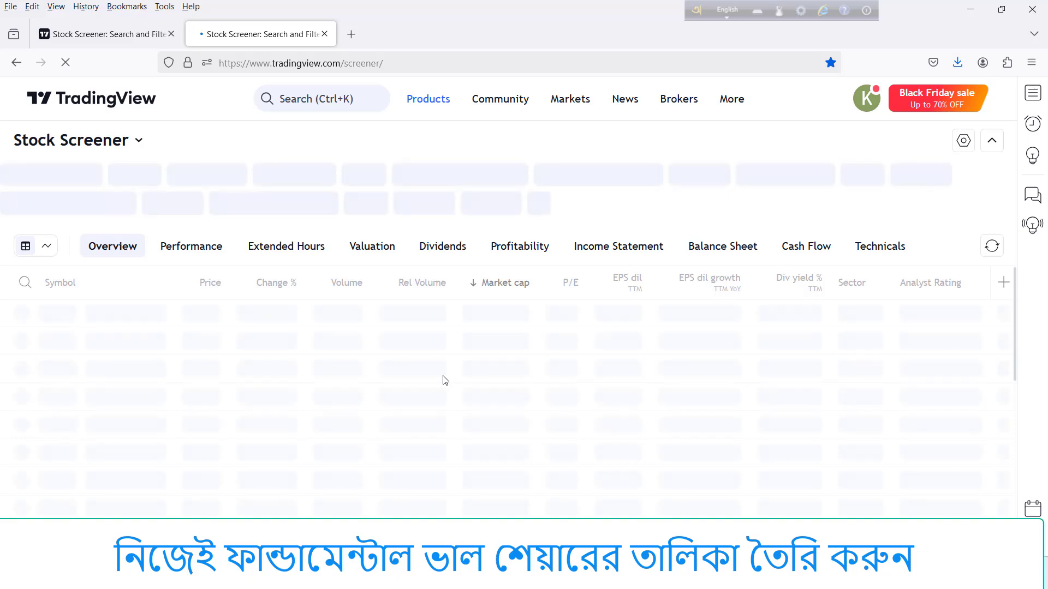
# Step: View the Long Term Investment screener in the other browser tab, dismiss its ads, and return to the new stock screener
pyautogui.click(111, 36)
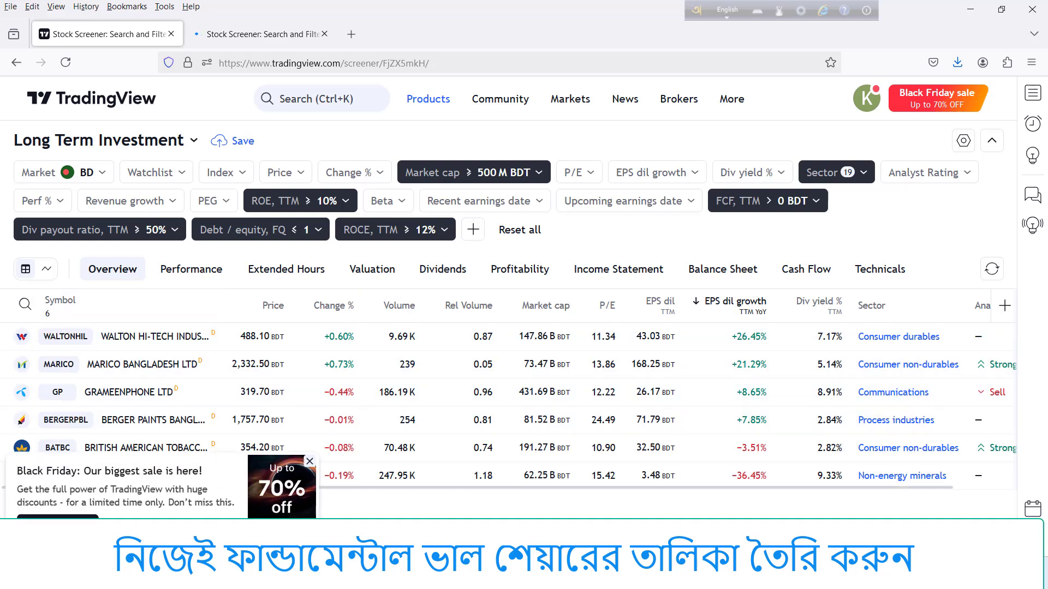
pyautogui.click(312, 462)
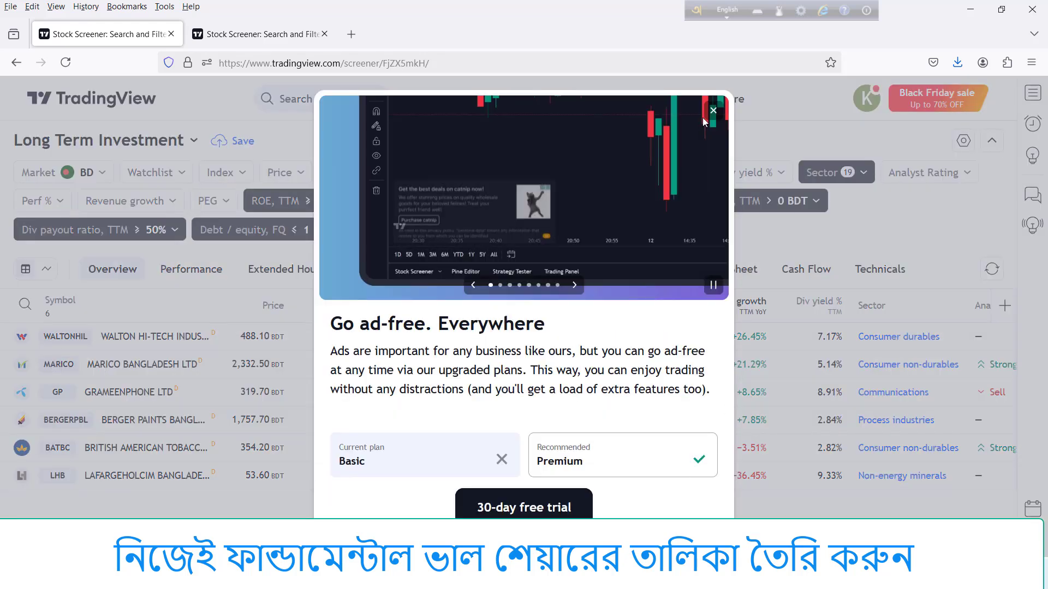
pyautogui.click(713, 110)
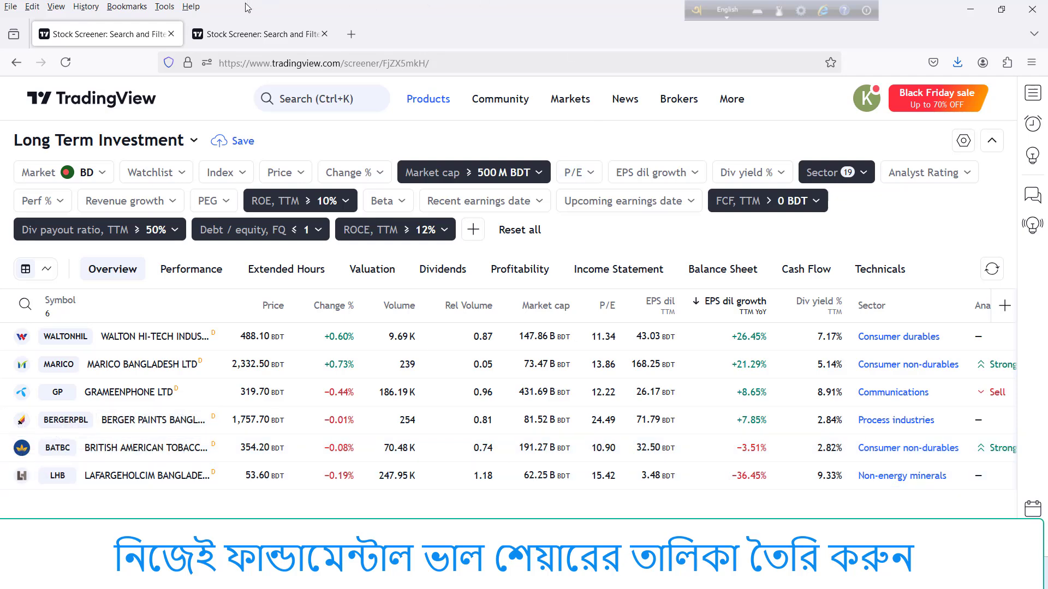
pyautogui.click(238, 37)
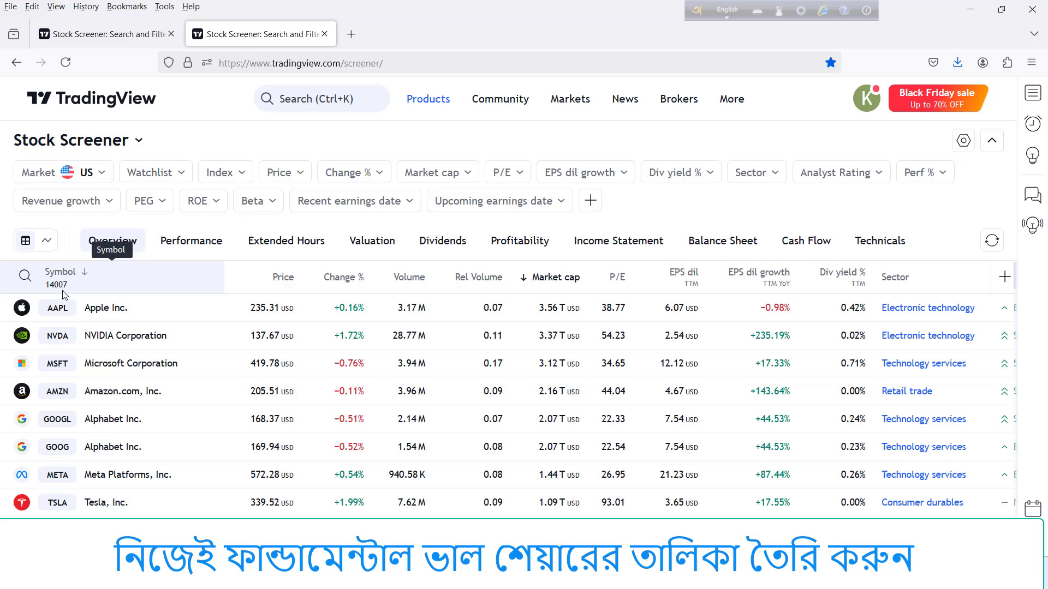
# Step: Change the screener's market to Bangladesh (DSEBD) and dismiss the ad over the stock list
pyautogui.click(104, 172)
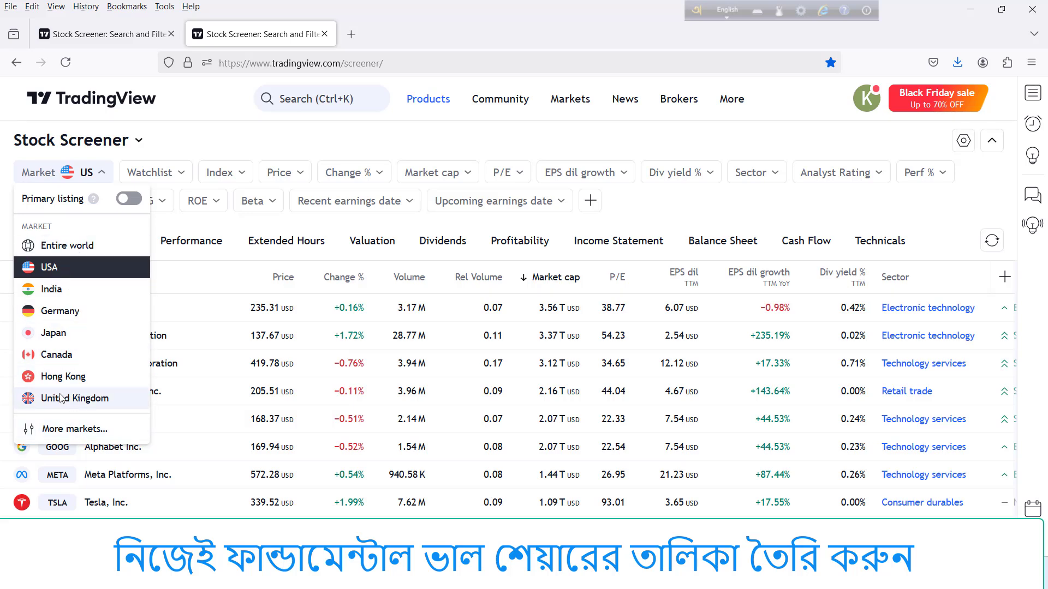
pyautogui.click(73, 430)
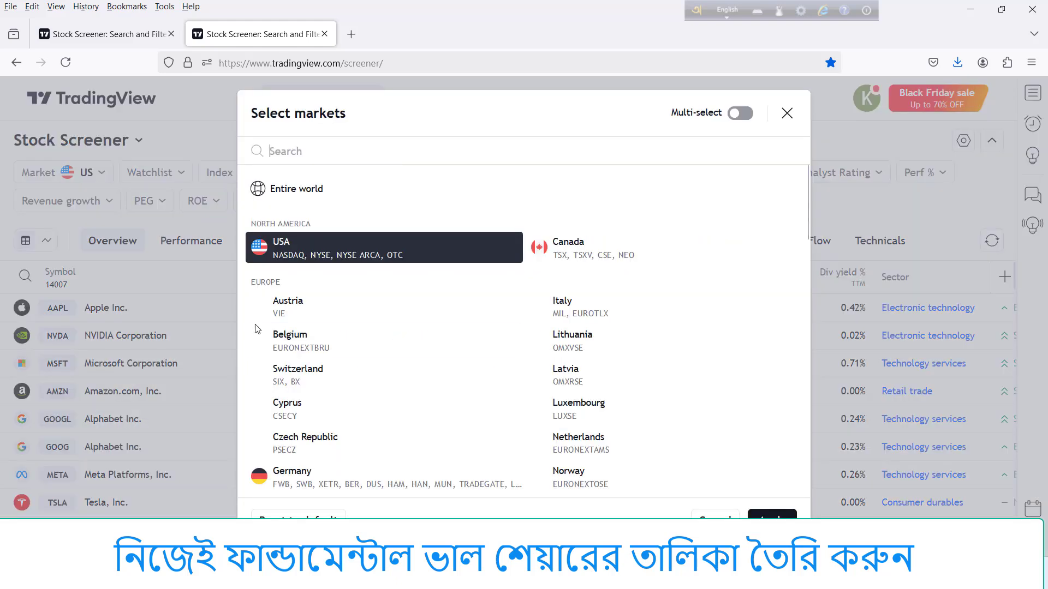
pyautogui.scroll(-6, 414, 340)
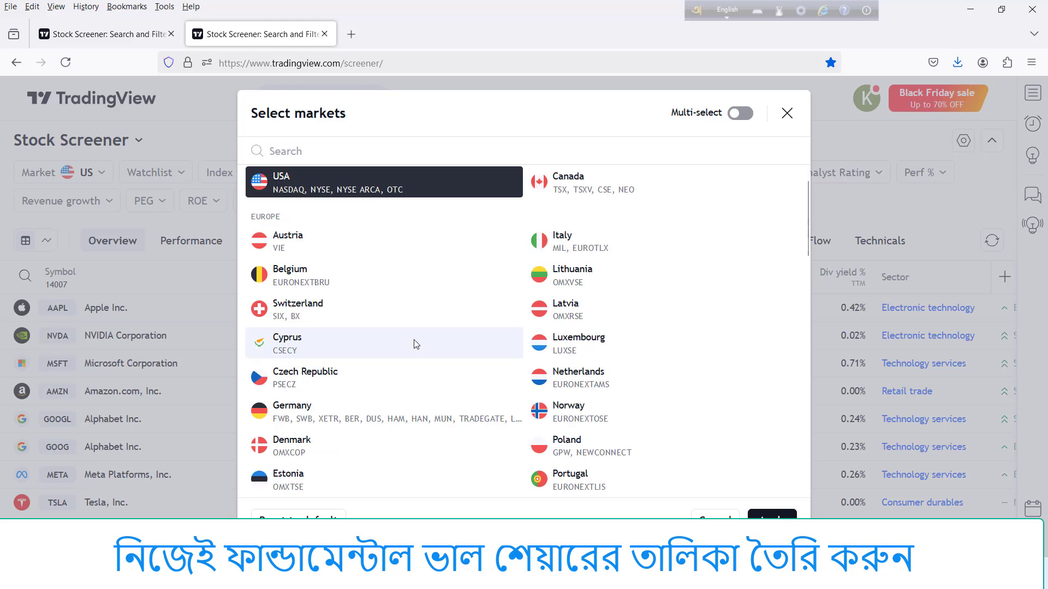
pyautogui.scroll(-10, 417, 344)
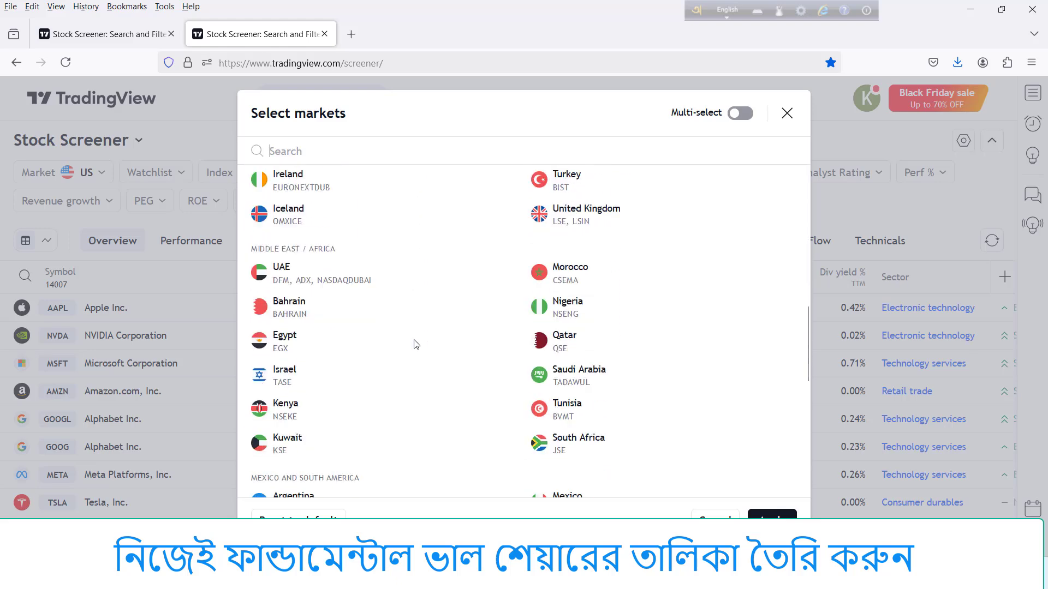
pyautogui.scroll(-5, 416, 344)
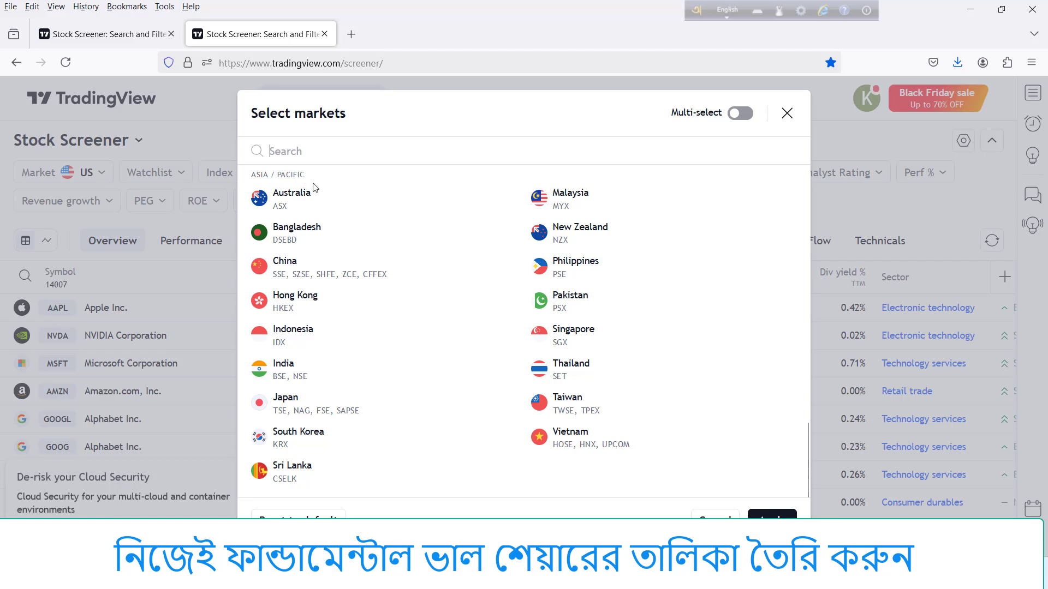
pyautogui.click(300, 241)
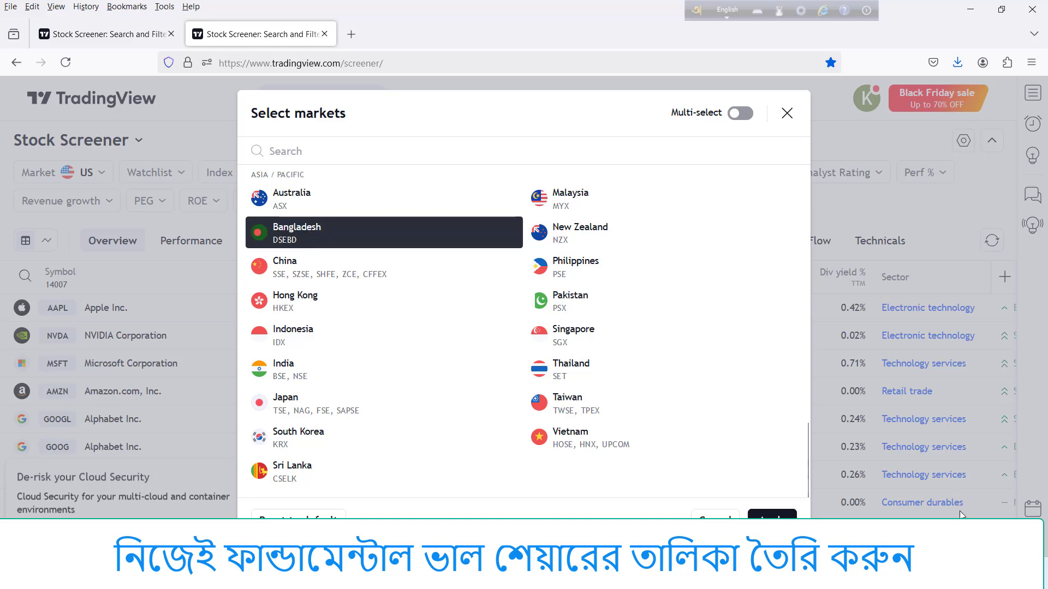
pyautogui.click(773, 520)
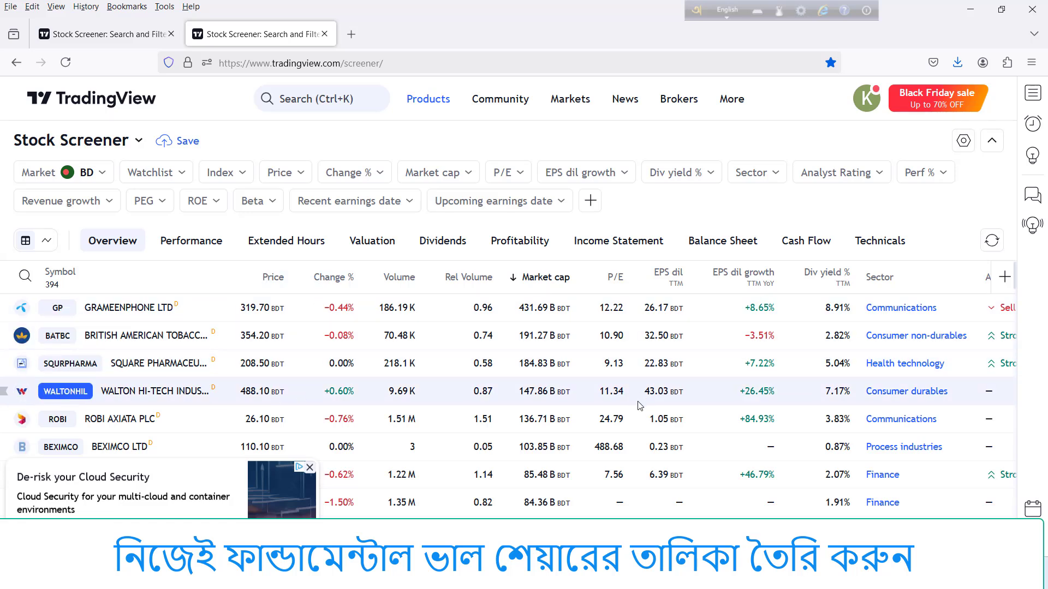
pyautogui.click(309, 469)
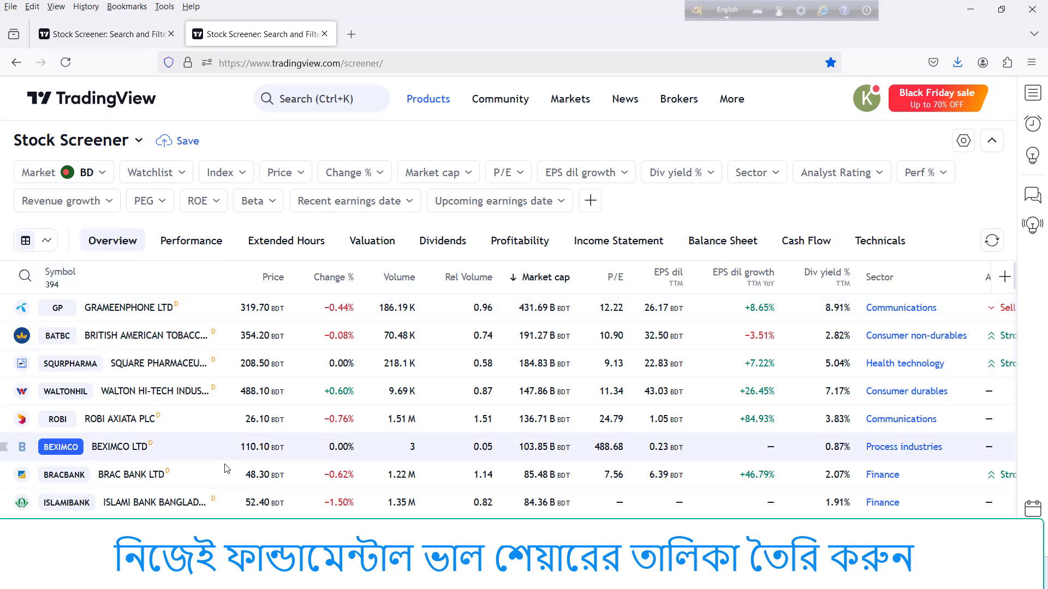
# Step: Look through the Bangladeshi stock list and filter it to a market cap of 2 B and above
pyautogui.scroll(-15, 218, 369)
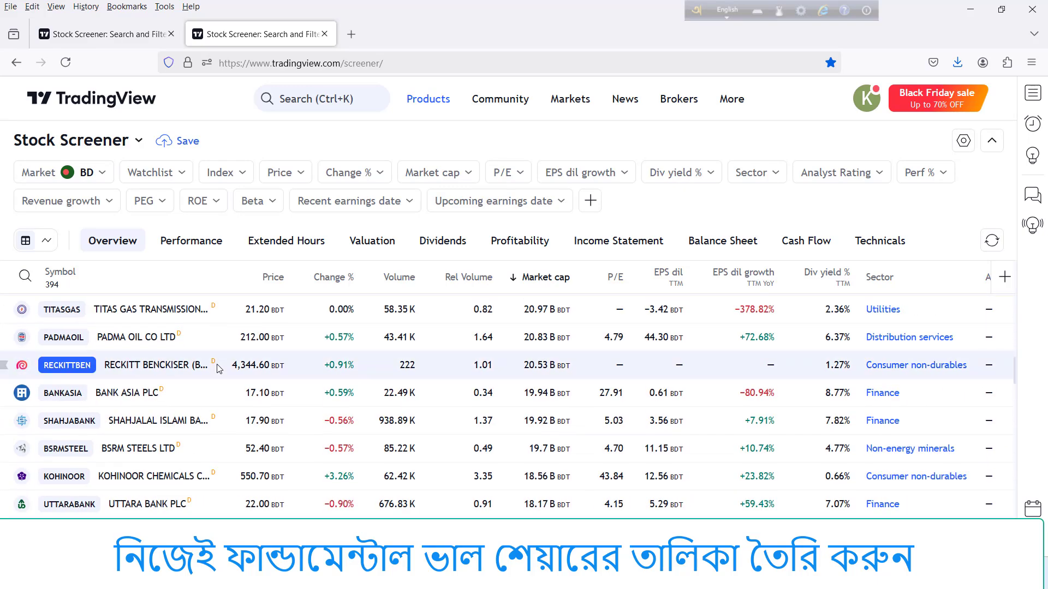
pyautogui.scroll(15, 217, 369)
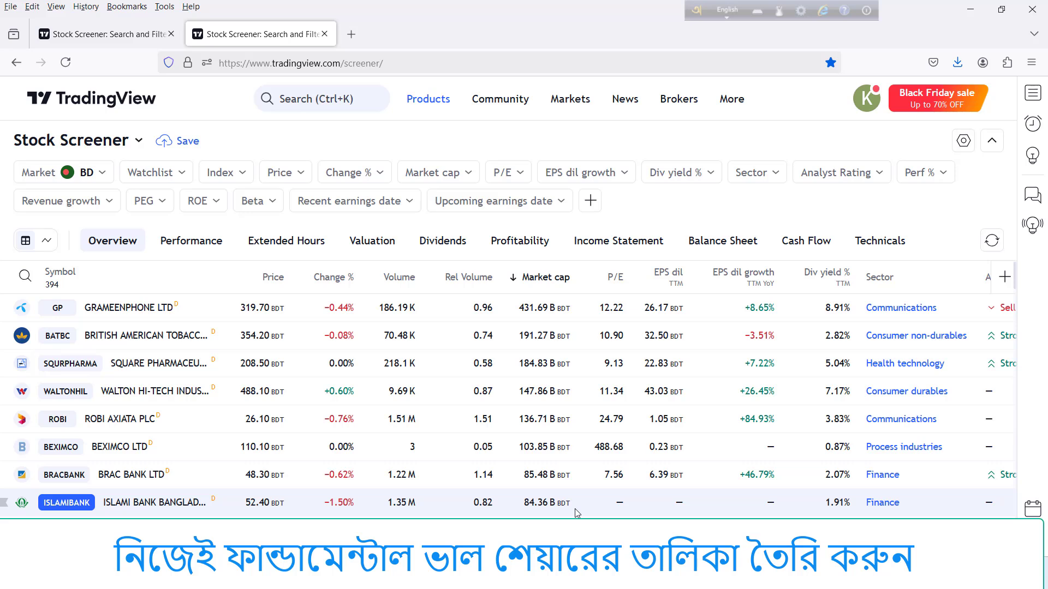
pyautogui.click(469, 173)
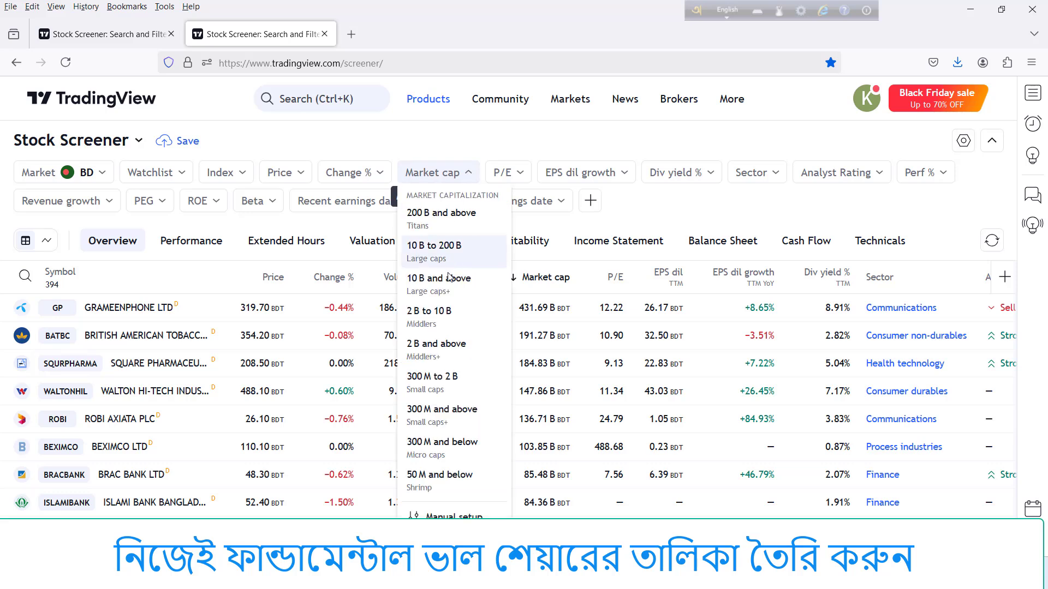
pyautogui.click(439, 355)
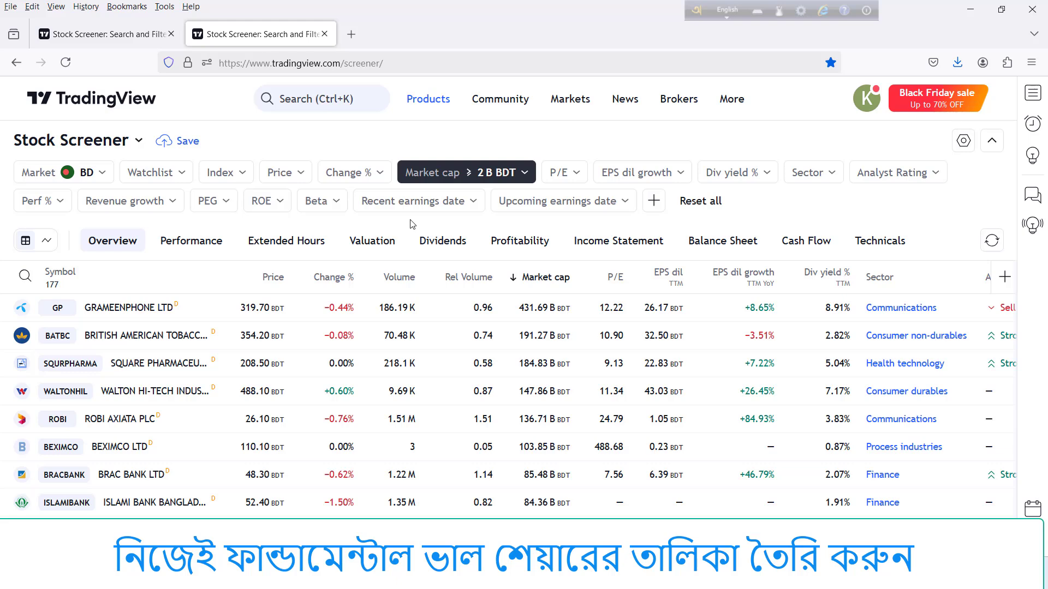
pyautogui.click(261, 308)
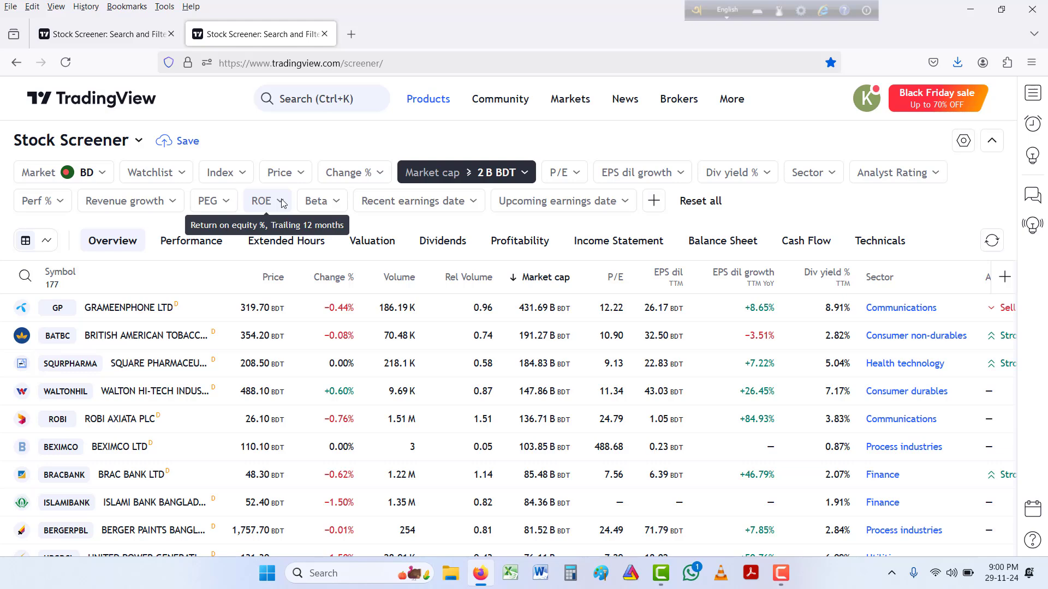
# Step: Filter the stocks by annual return on equity of 15% and above, and dismiss the ad over the results
pyautogui.click(282, 203)
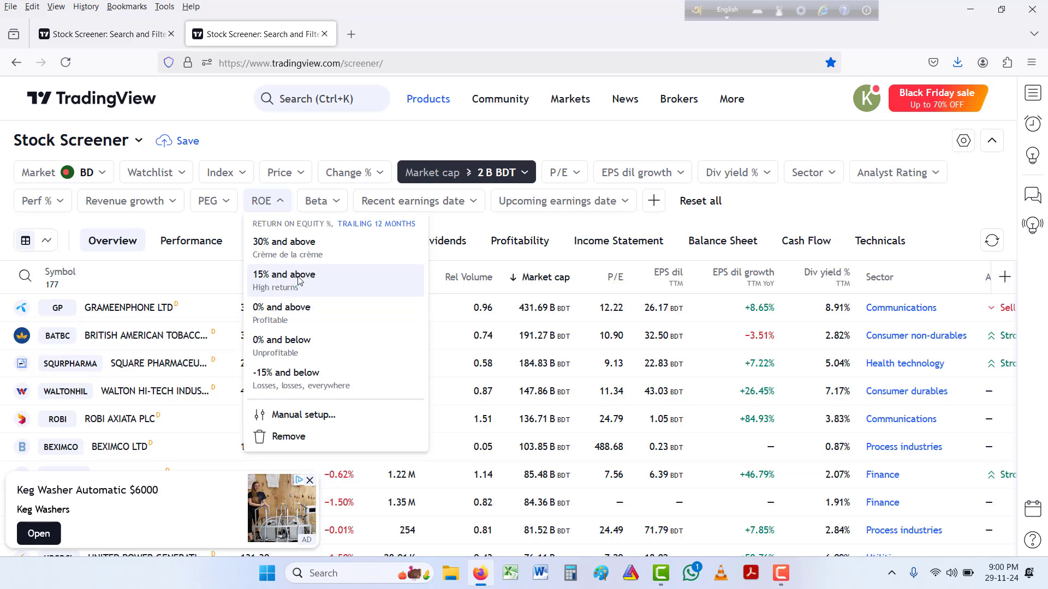
pyautogui.click(376, 226)
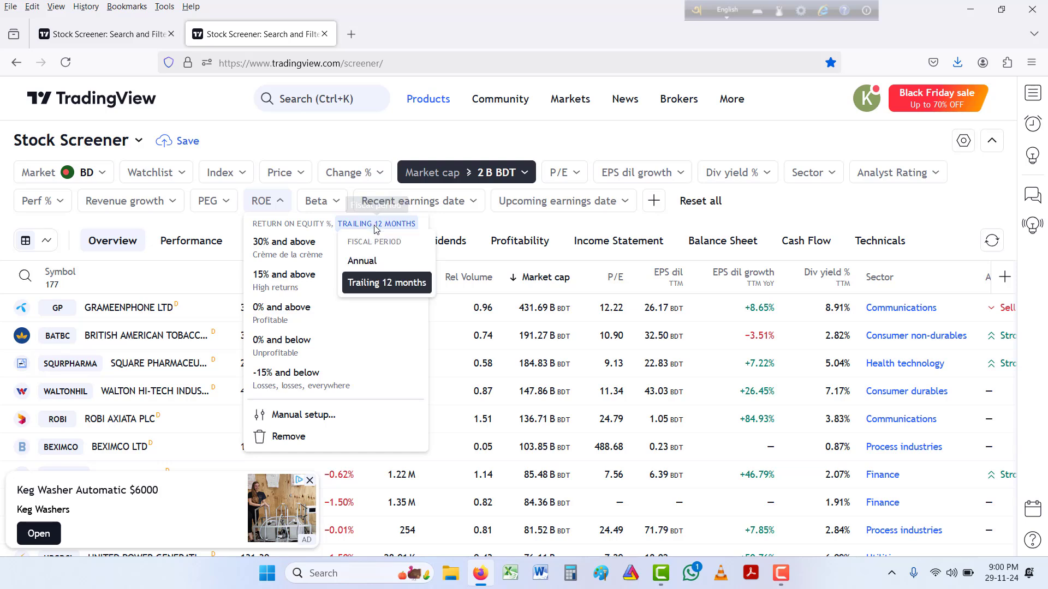
pyautogui.click(359, 267)
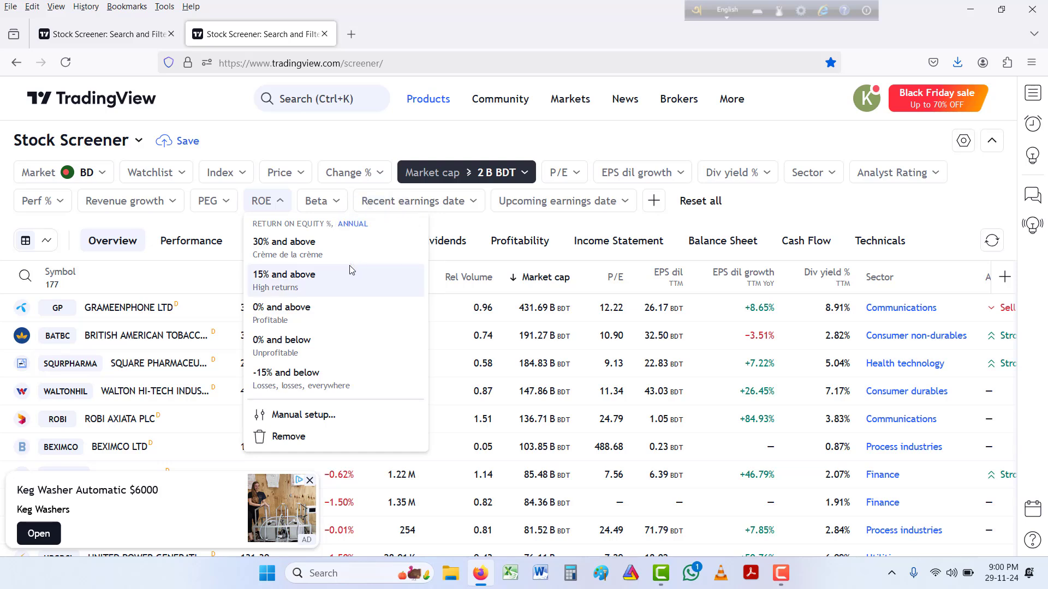
pyautogui.click(300, 283)
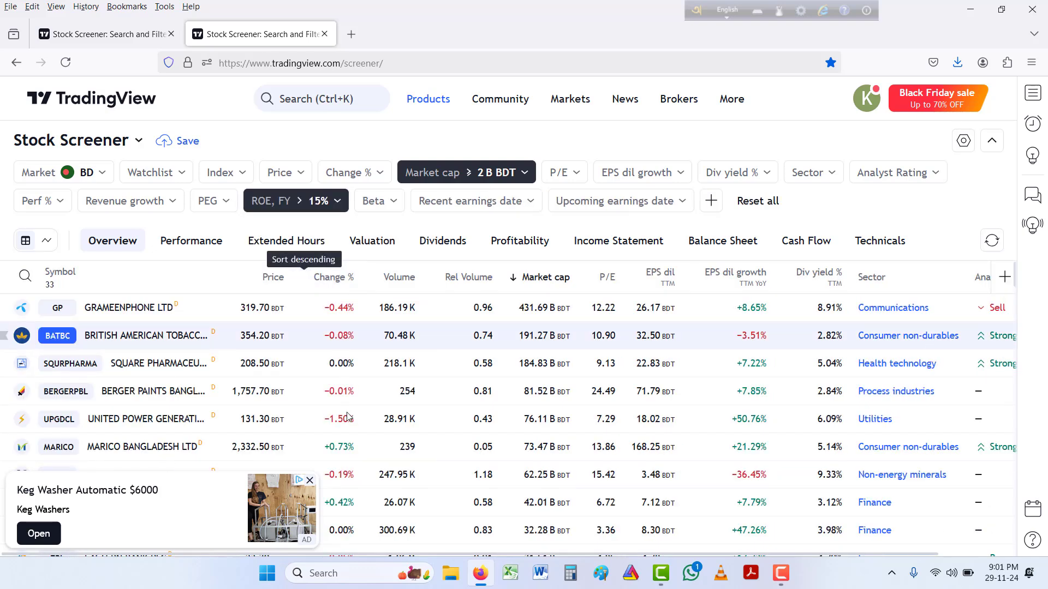
pyautogui.click(309, 482)
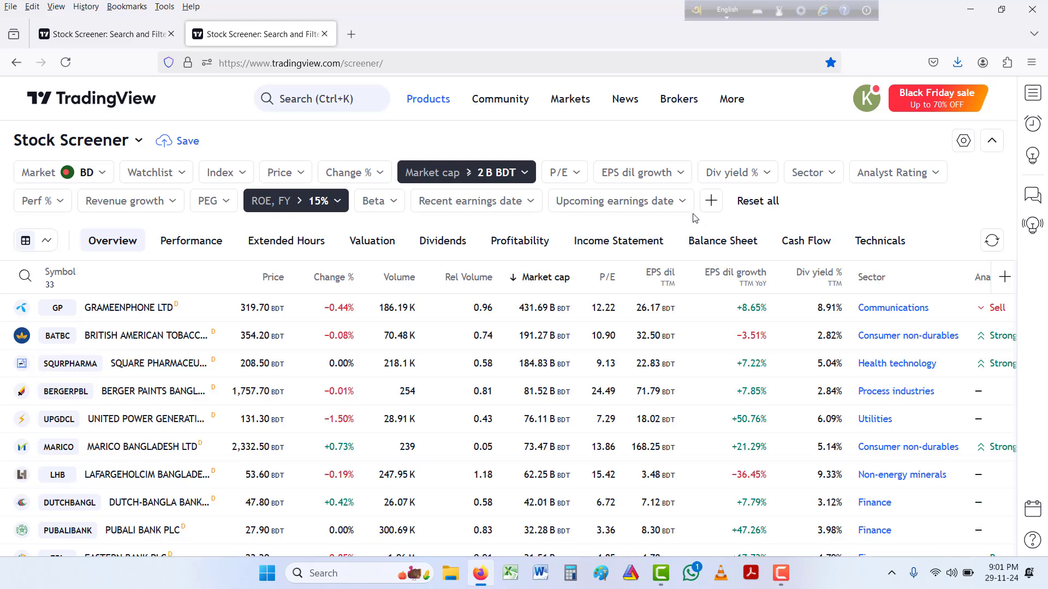
# Step: Add a Return on capital employed % filter to the screener with its period set to Annual
pyautogui.click(712, 202)
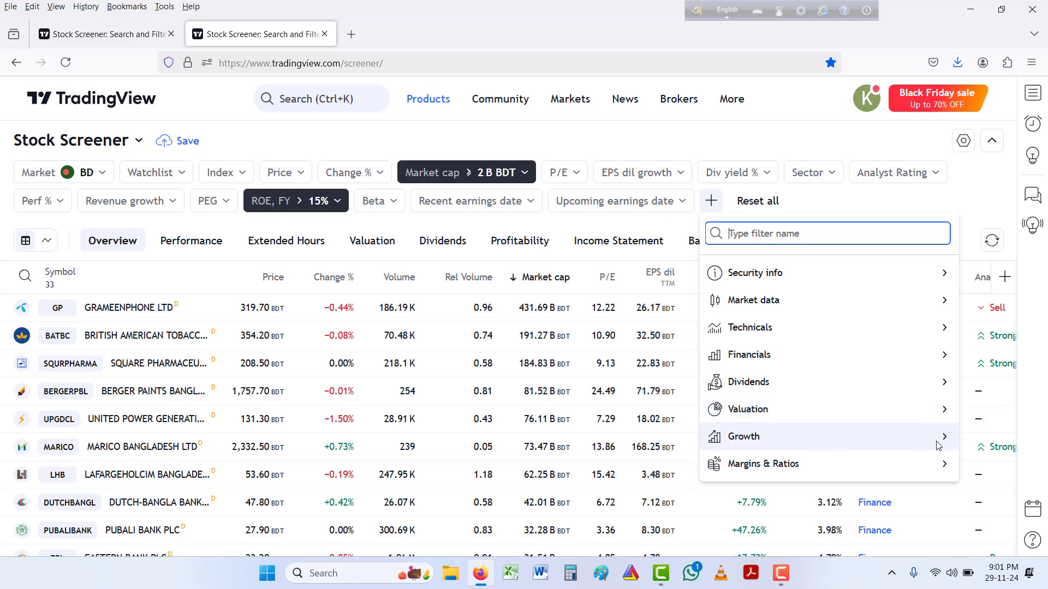
pyautogui.click(943, 464)
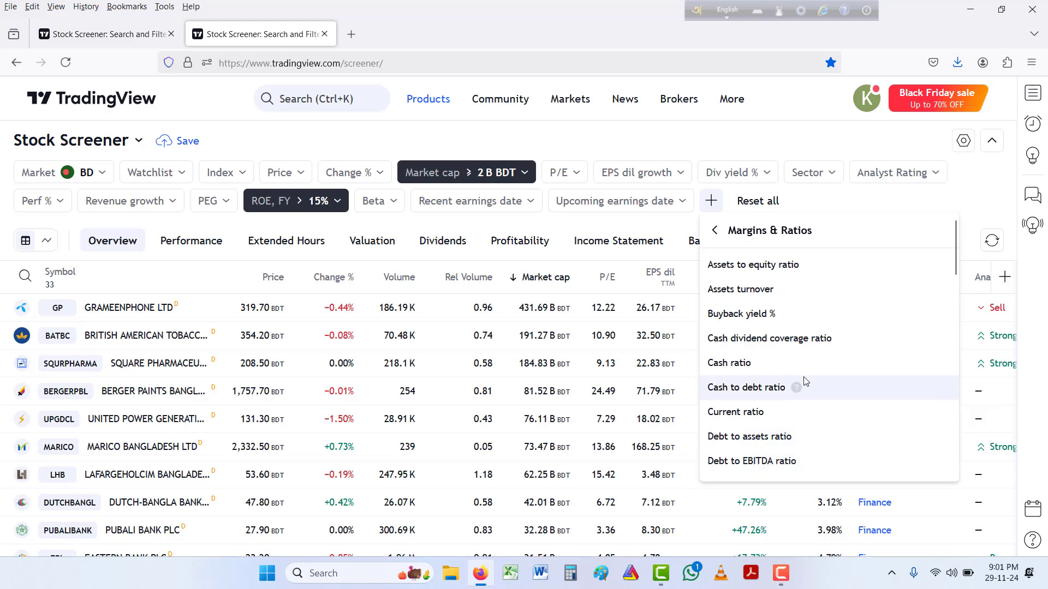
pyautogui.scroll(-4, 805, 380)
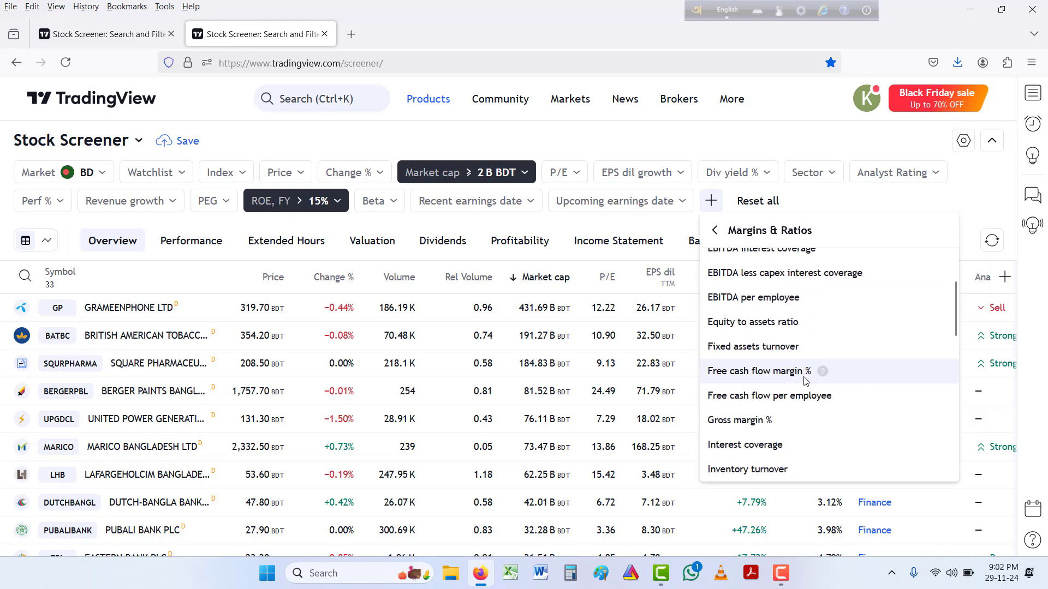
pyautogui.scroll(-5, 805, 380)
pyautogui.scroll(-3, 807, 381)
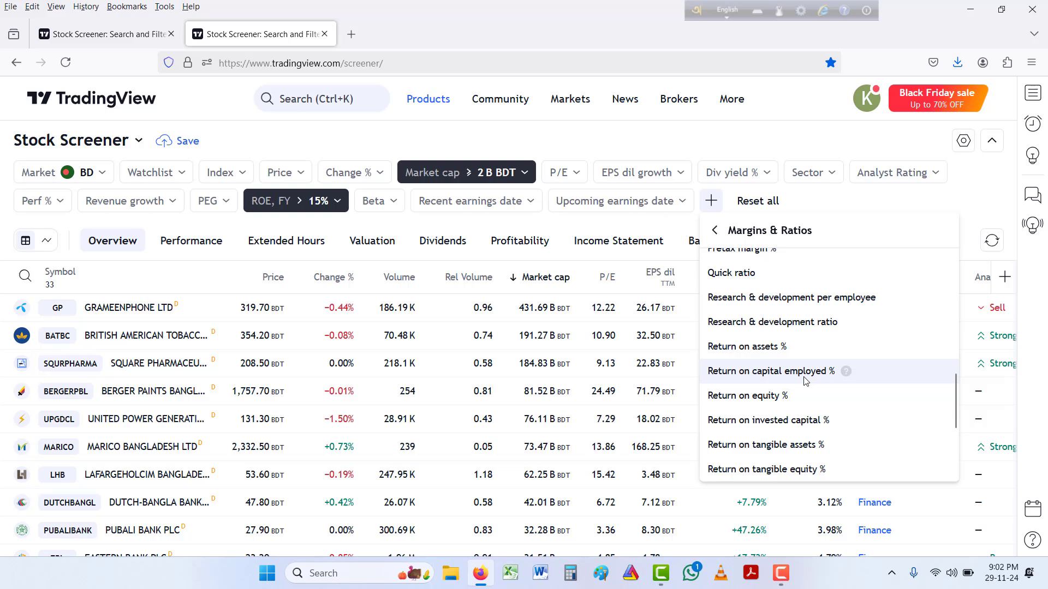
pyautogui.scroll(-2, 805, 381)
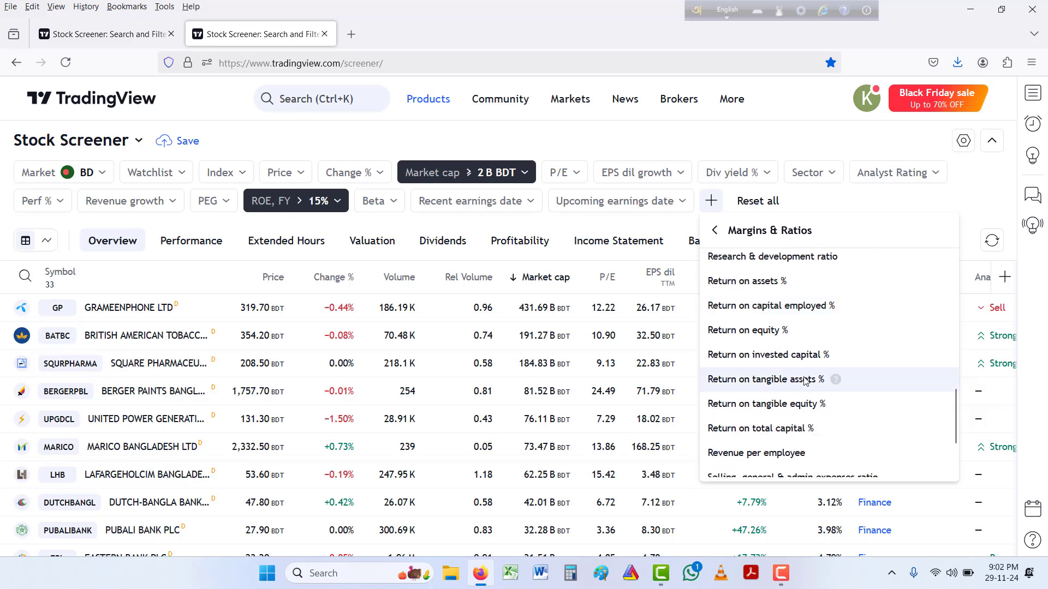
pyautogui.scroll(-2, 805, 380)
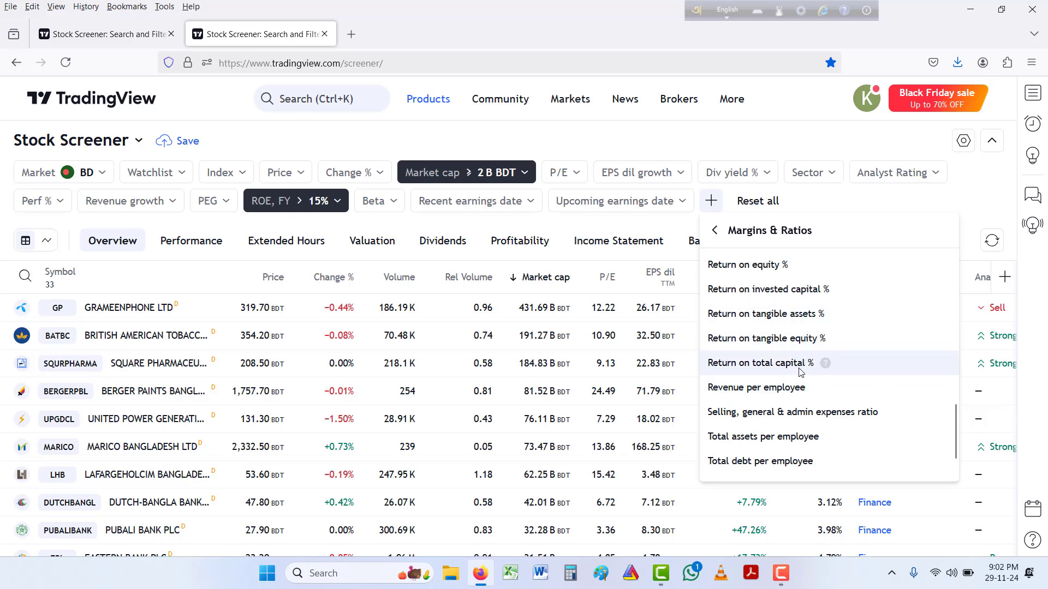
pyautogui.scroll(2, 801, 372)
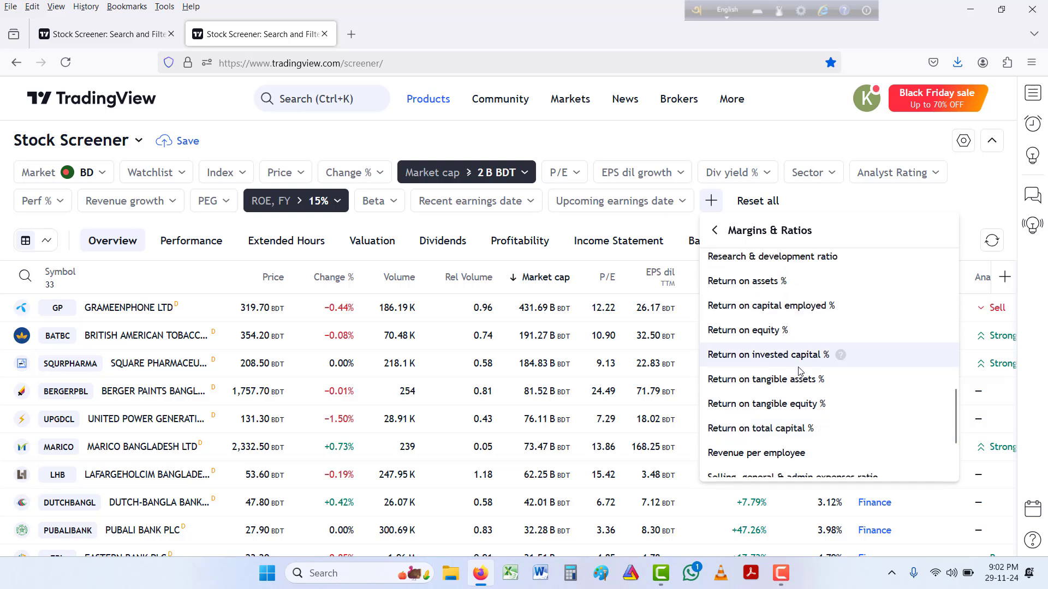
pyautogui.click(799, 307)
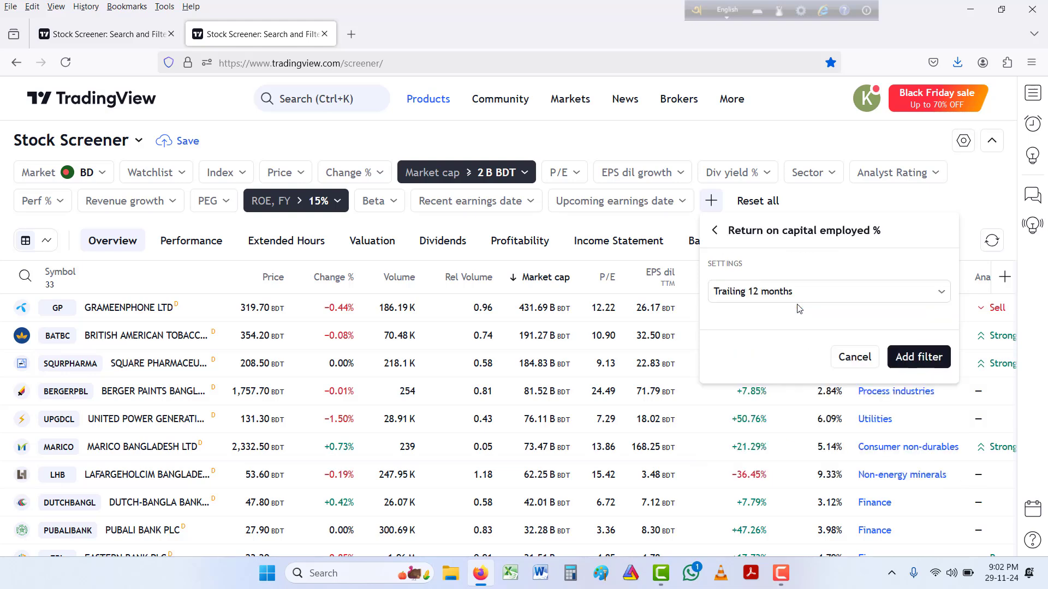
pyautogui.click(940, 293)
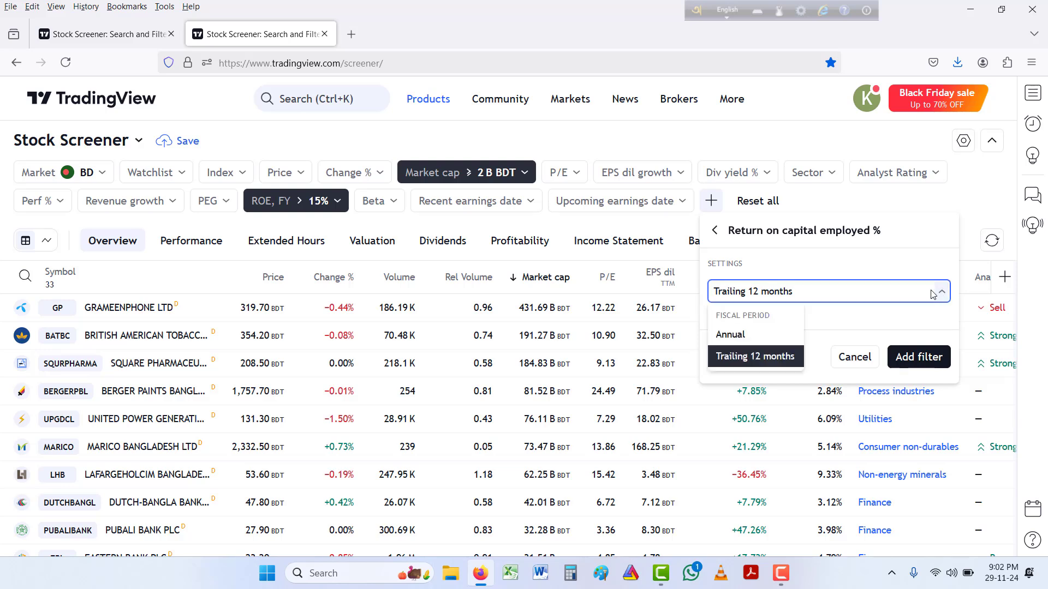
pyautogui.click(741, 335)
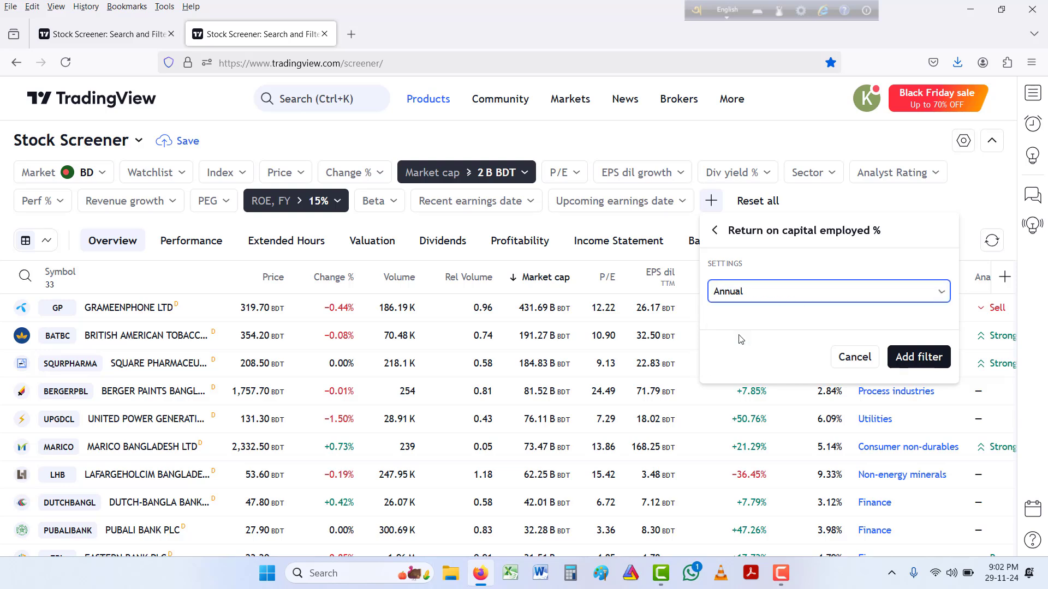
pyautogui.click(920, 357)
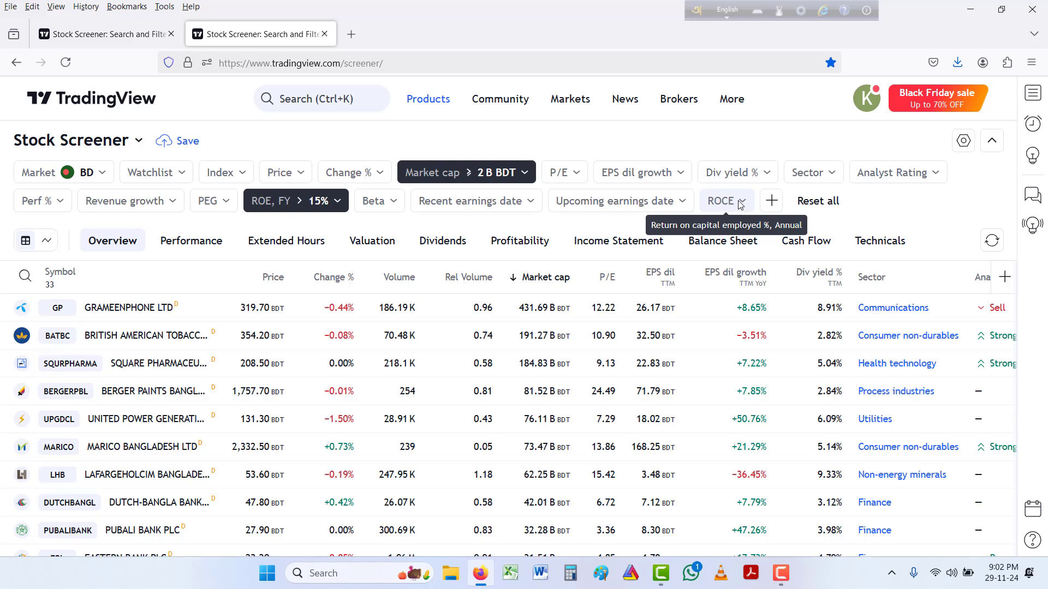
pyautogui.click(740, 204)
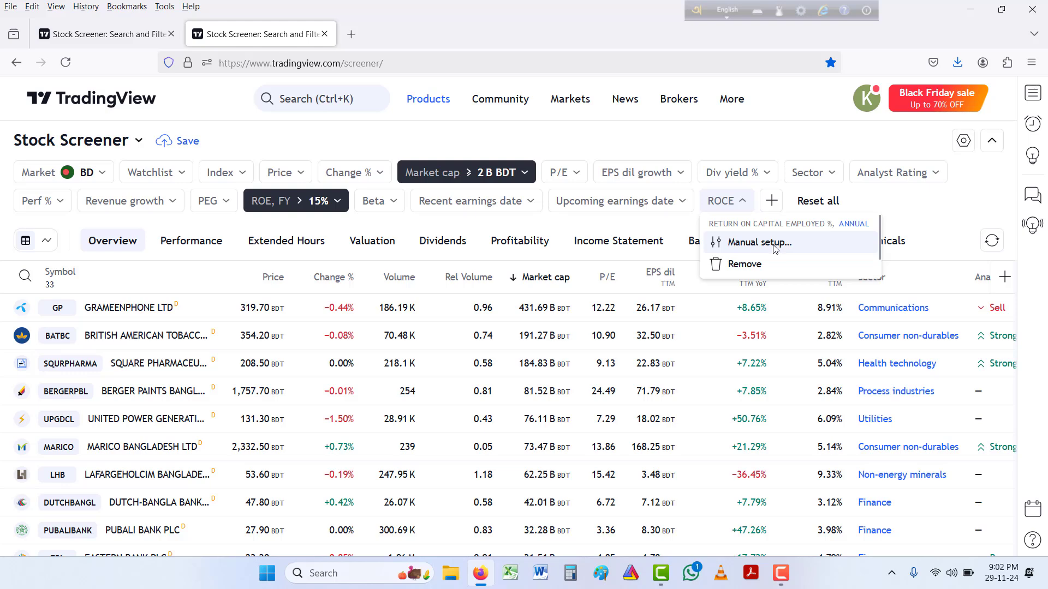
pyautogui.click(747, 243)
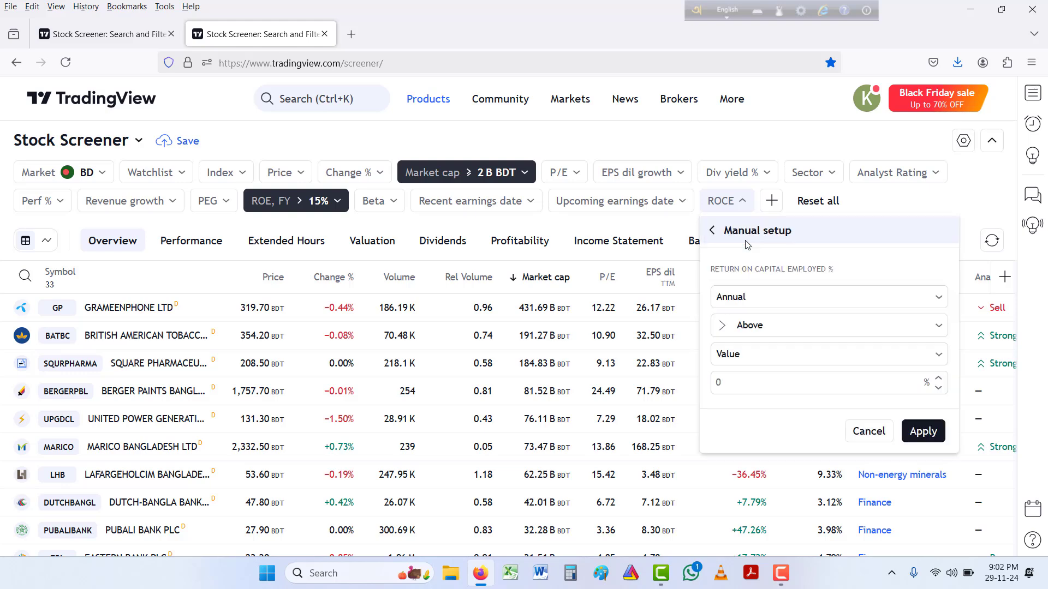
pyautogui.press('Escape')
pyautogui.click(744, 202)
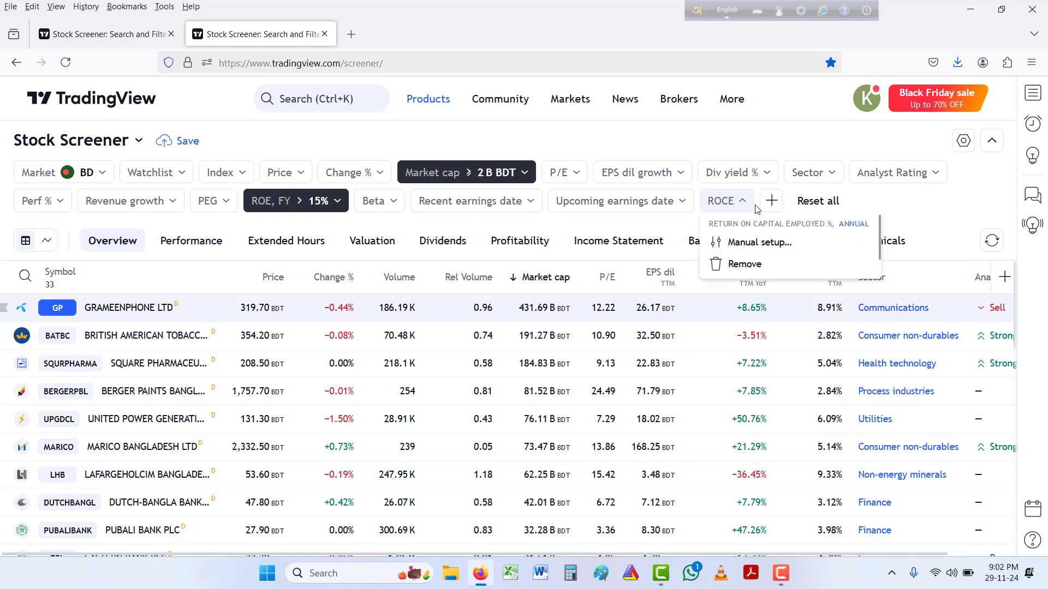
pyautogui.click(743, 203)
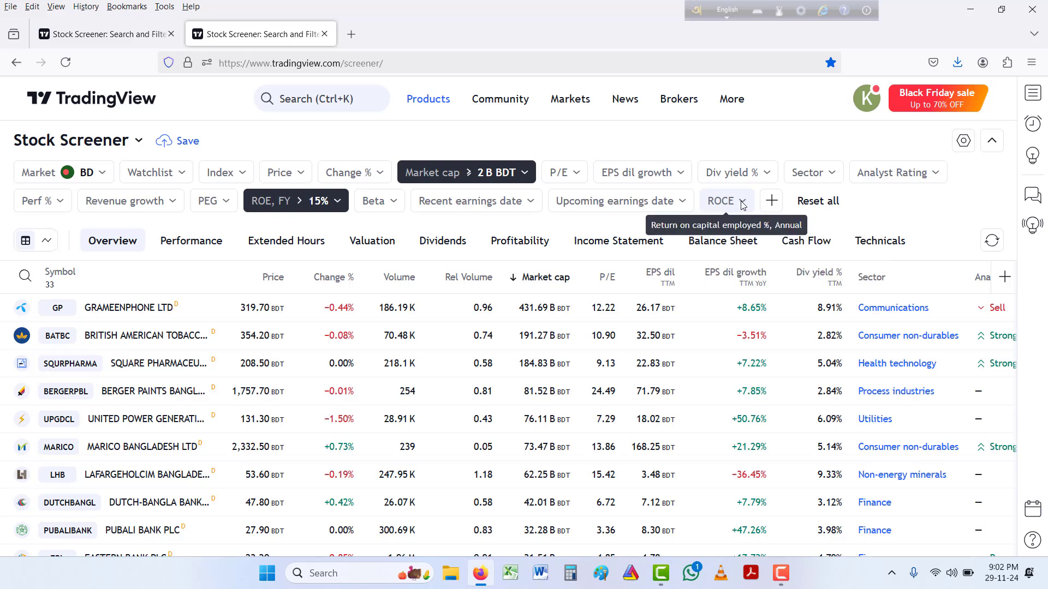
# Step: Set the annual ROCE filter manually to values above 15% and apply it
pyautogui.click(744, 203)
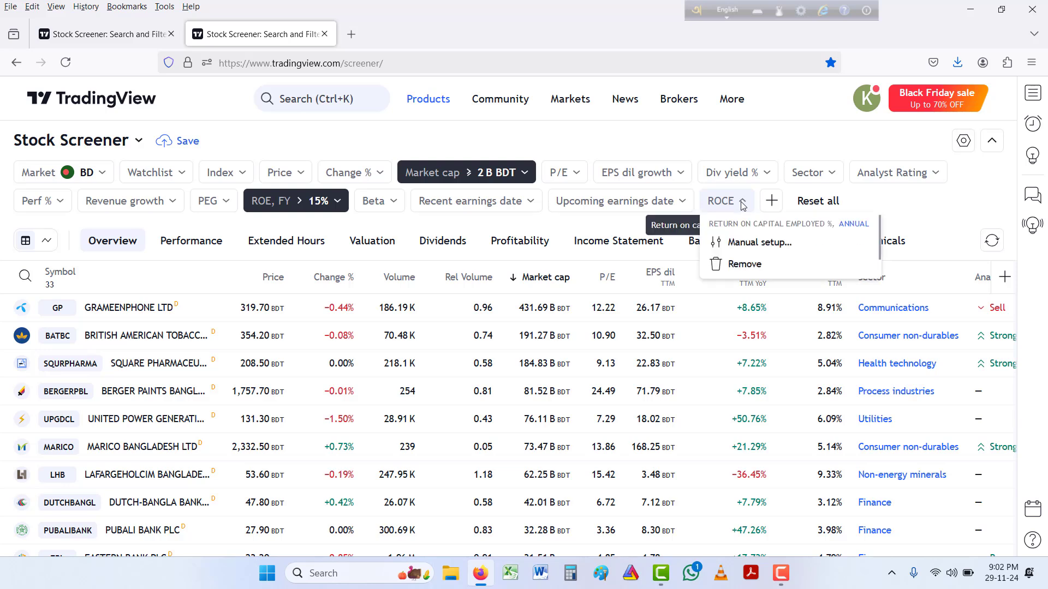
pyautogui.click(756, 244)
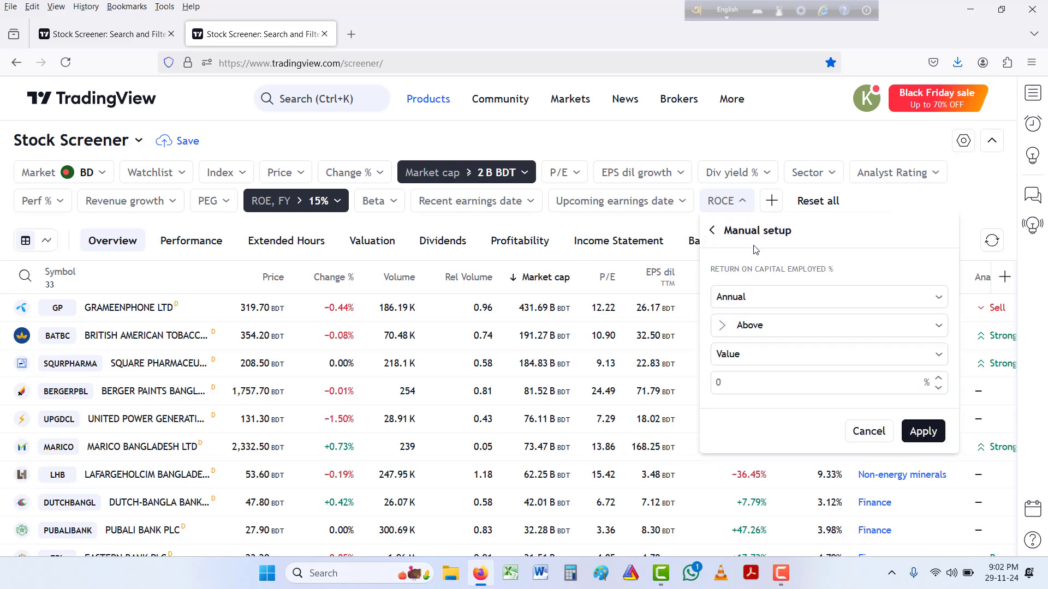
pyautogui.click(739, 382)
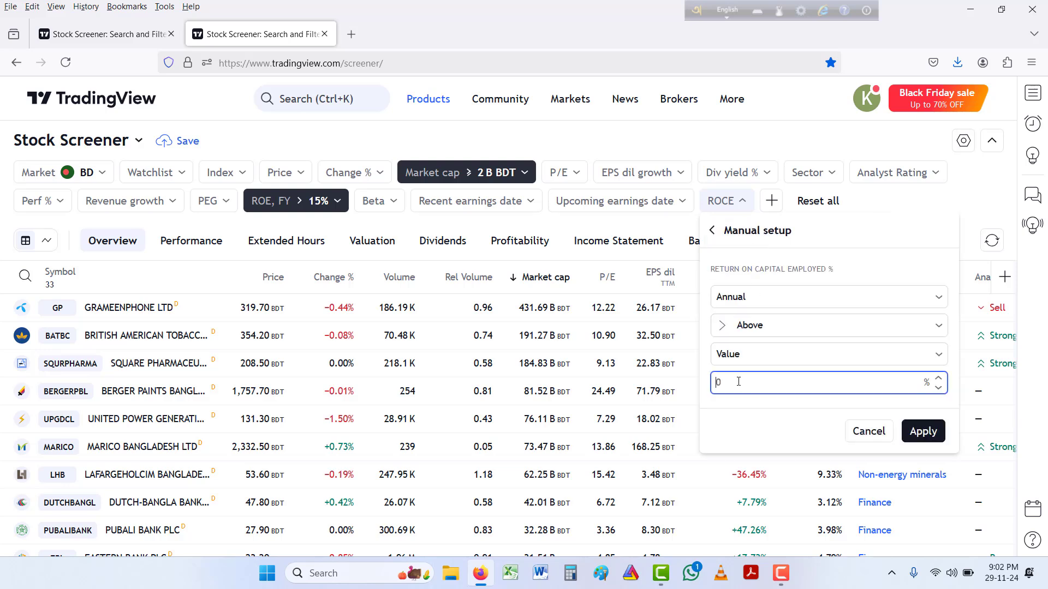
pyautogui.write('15')
pyautogui.click(926, 434)
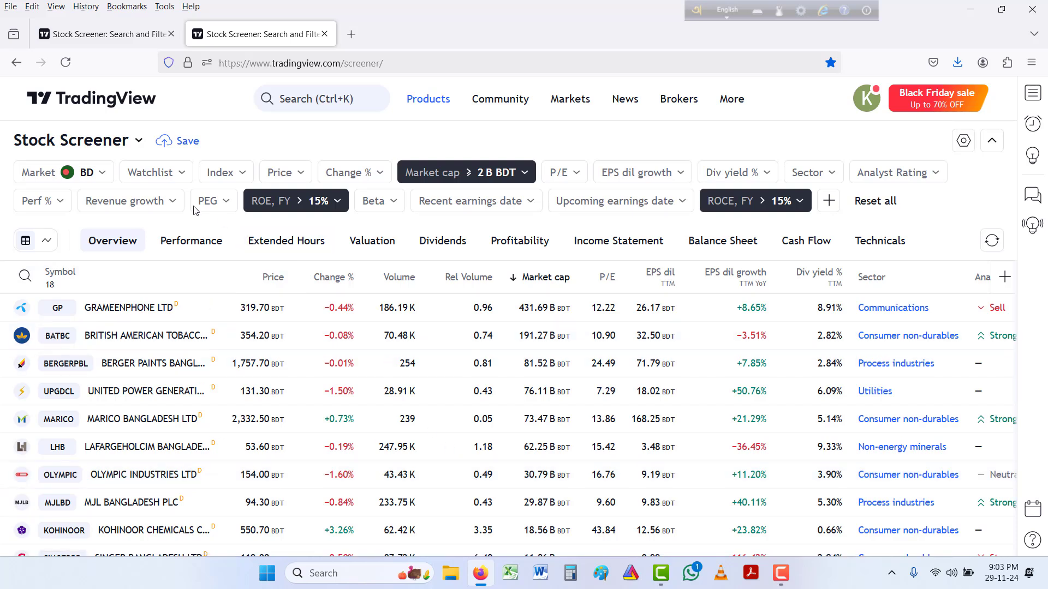
# Step: Add a quarterly debt to equity ratio filter and limit it to 1 and below
pyautogui.click(829, 202)
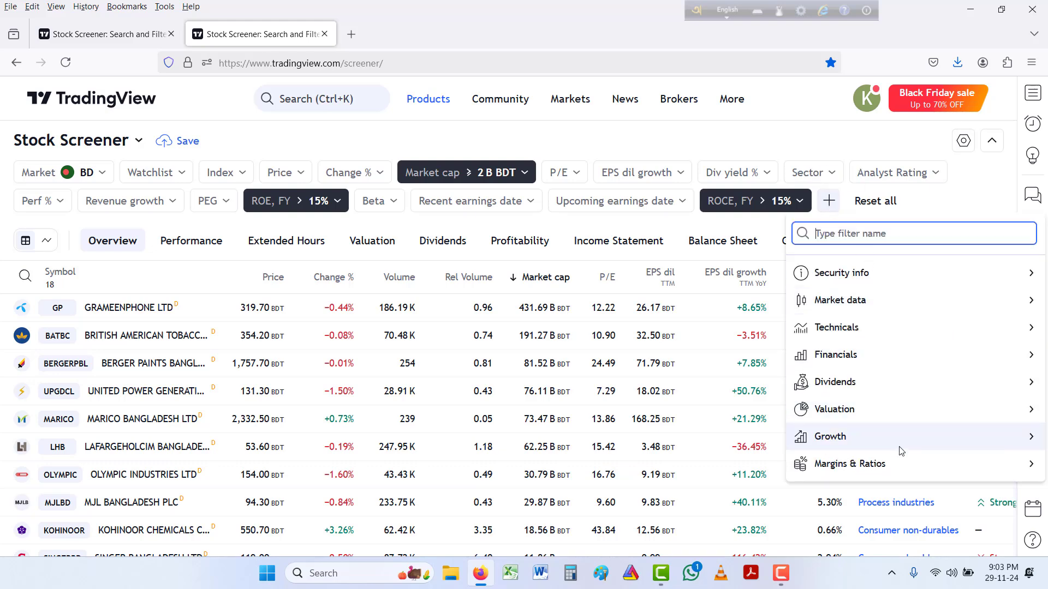
pyautogui.click(1027, 467)
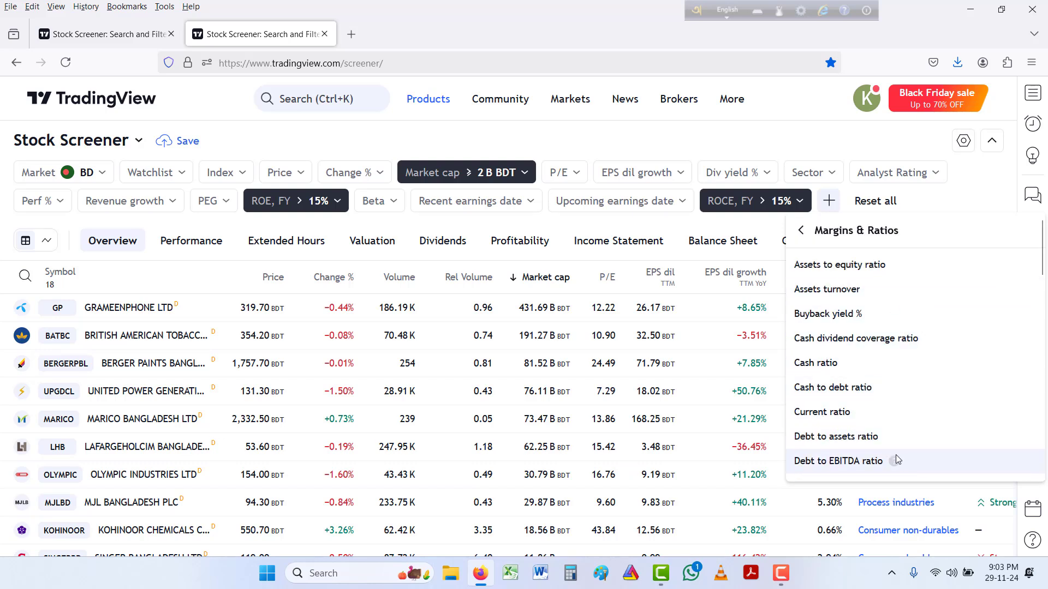
pyautogui.scroll(-3, 895, 452)
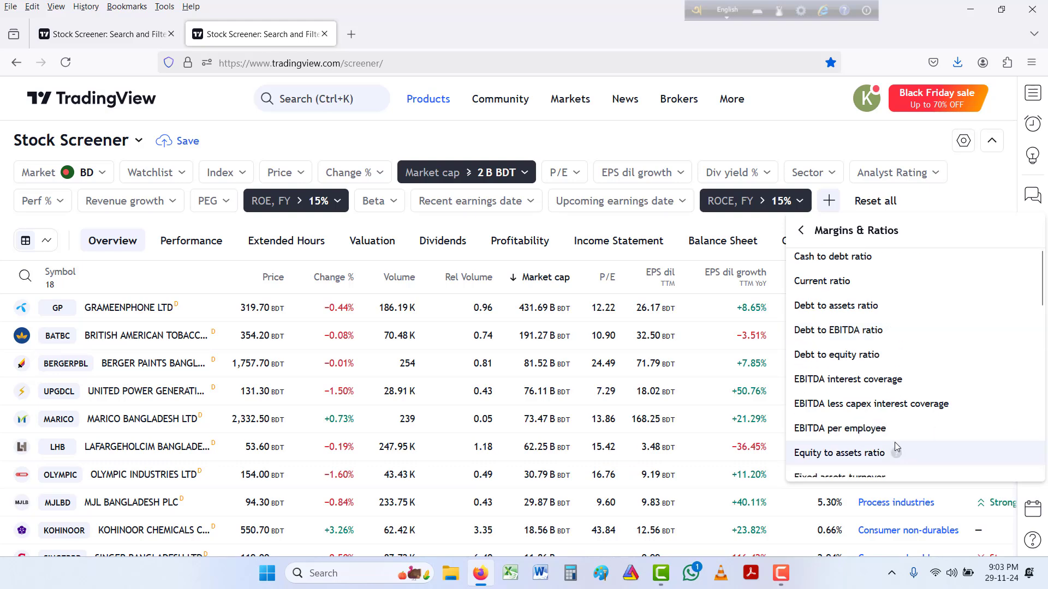
pyautogui.click(867, 355)
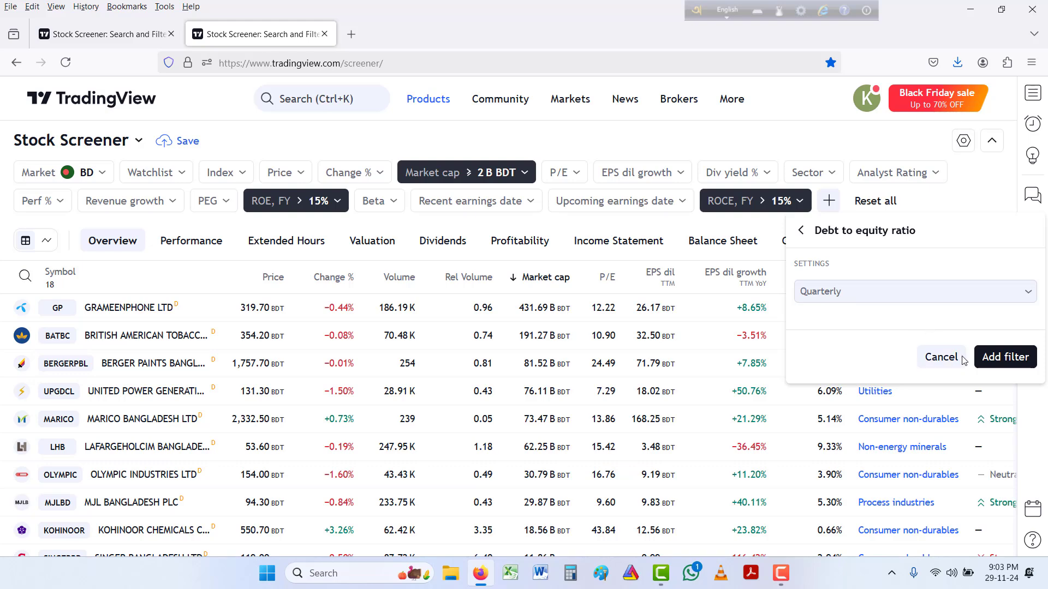
pyautogui.click(1004, 357)
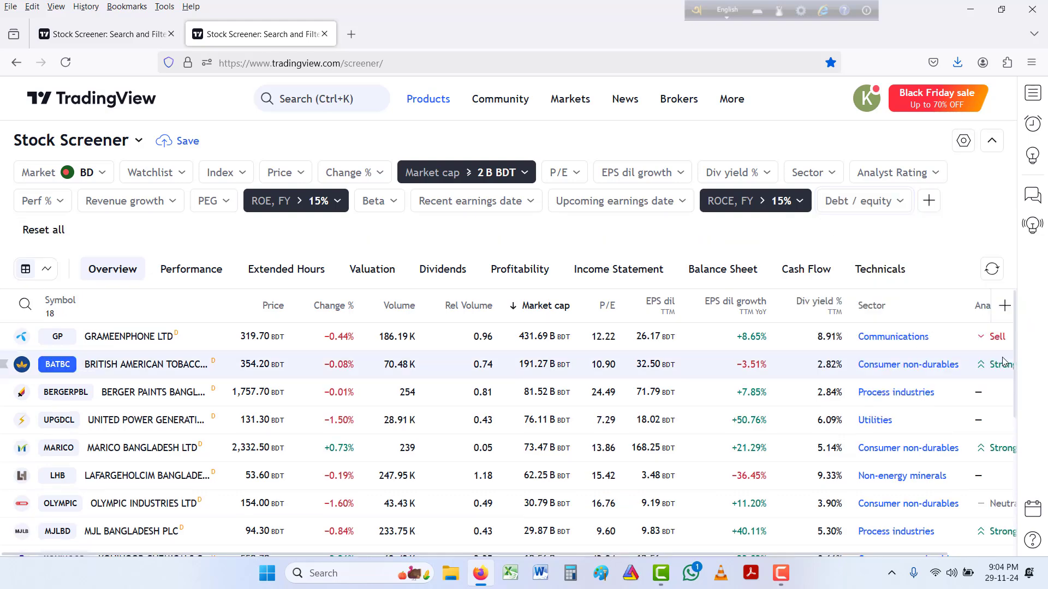
pyautogui.click(898, 203)
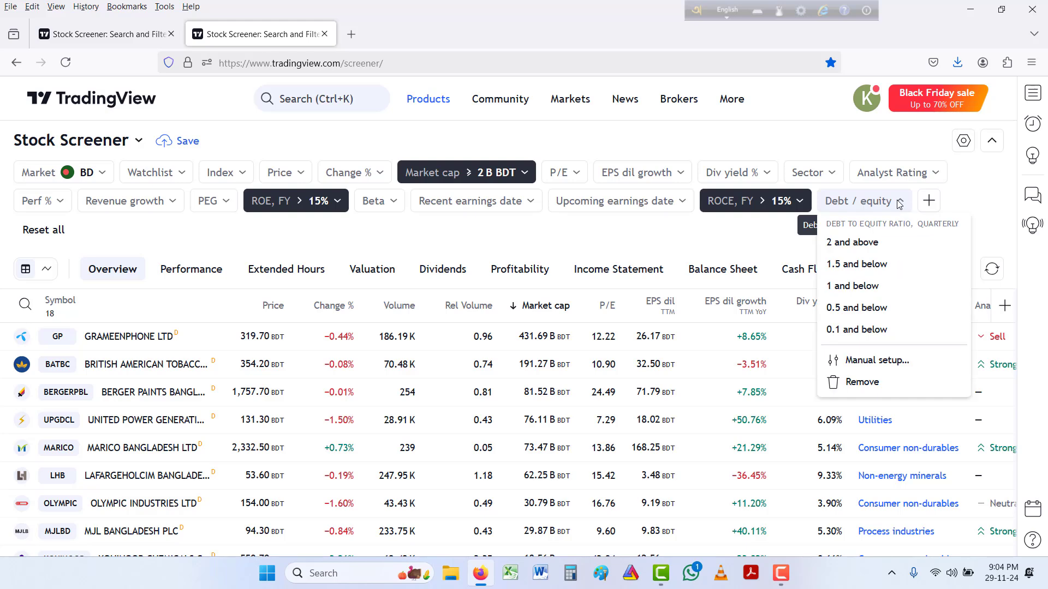
pyautogui.click(868, 288)
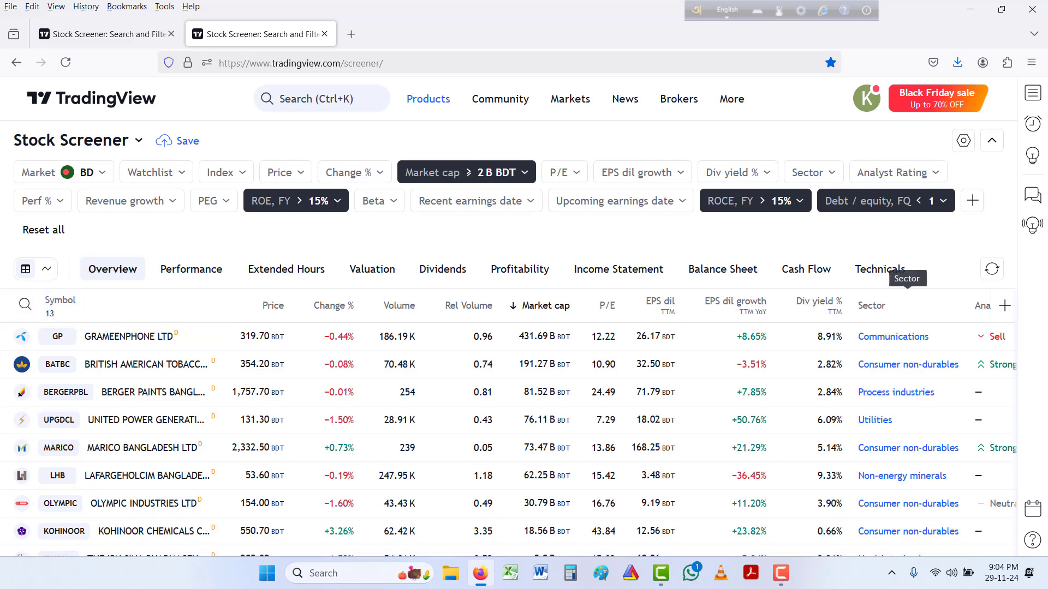
# Step: Add a trailing 12 months Dividend payout ratio % filter to the screener
pyautogui.click(973, 201)
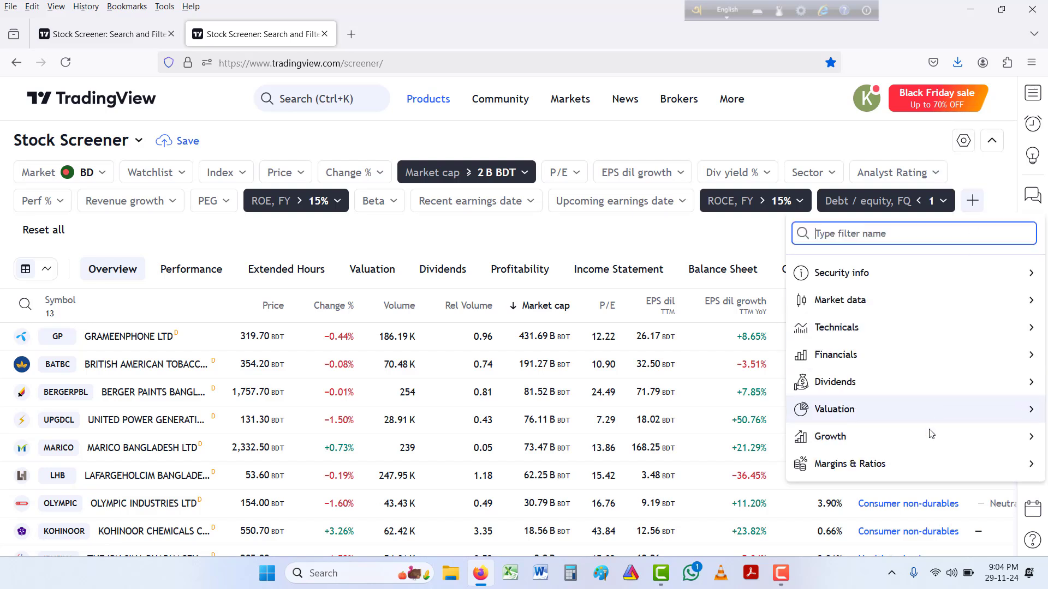
pyautogui.click(1032, 383)
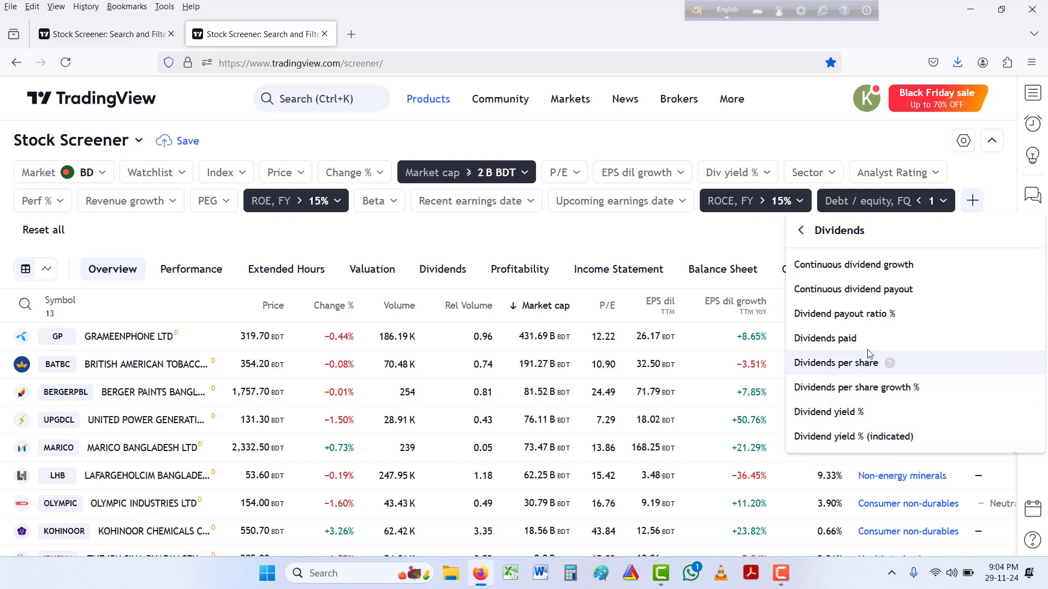
pyautogui.click(883, 321)
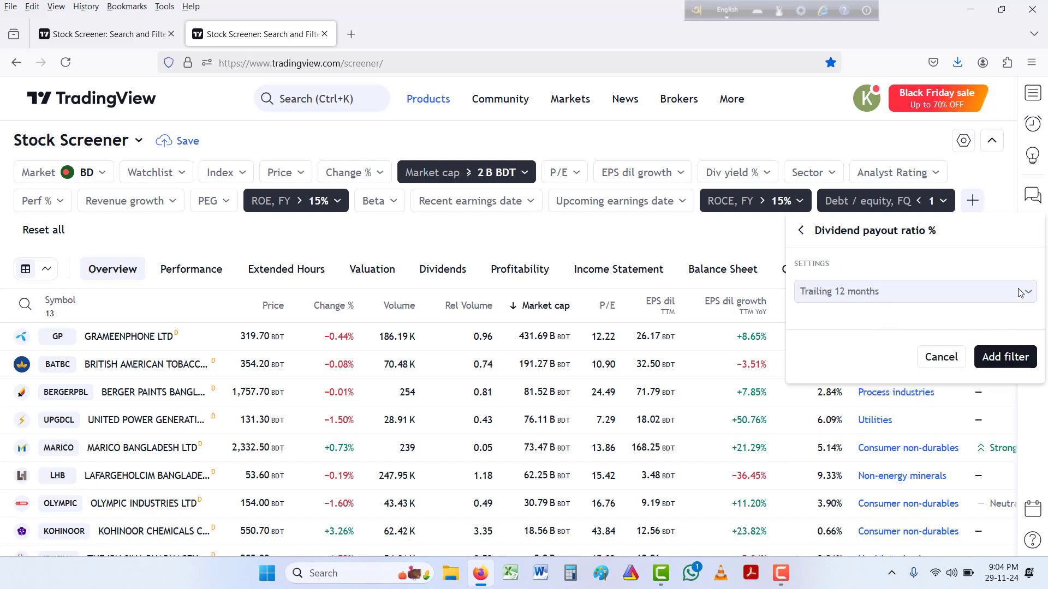
pyautogui.click(1003, 358)
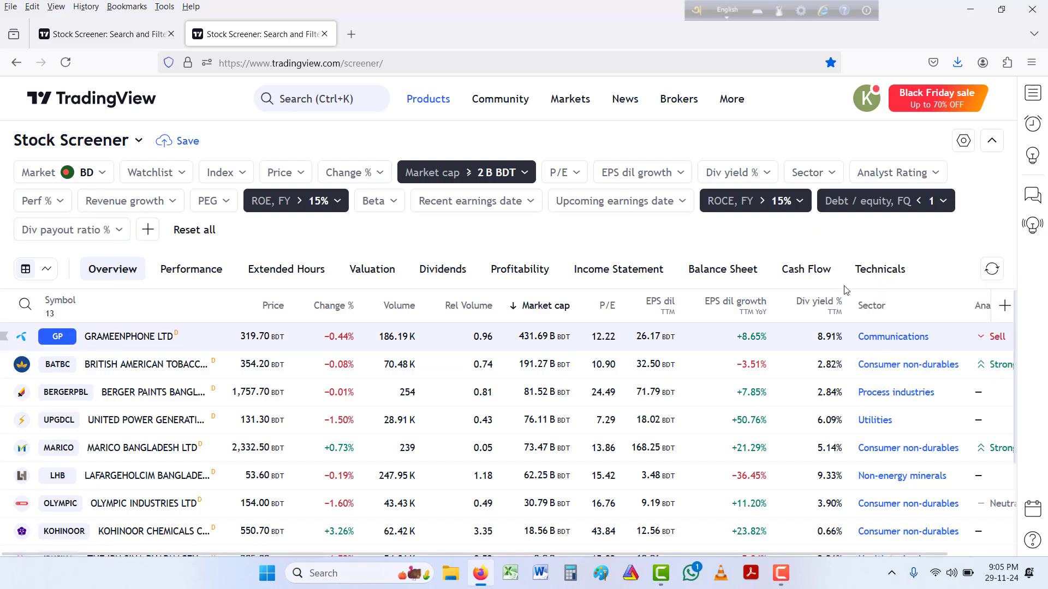
# Step: Set the dividend payout ratio filter manually to above 50%, apply it, and dismiss the ad below the results
pyautogui.click(121, 233)
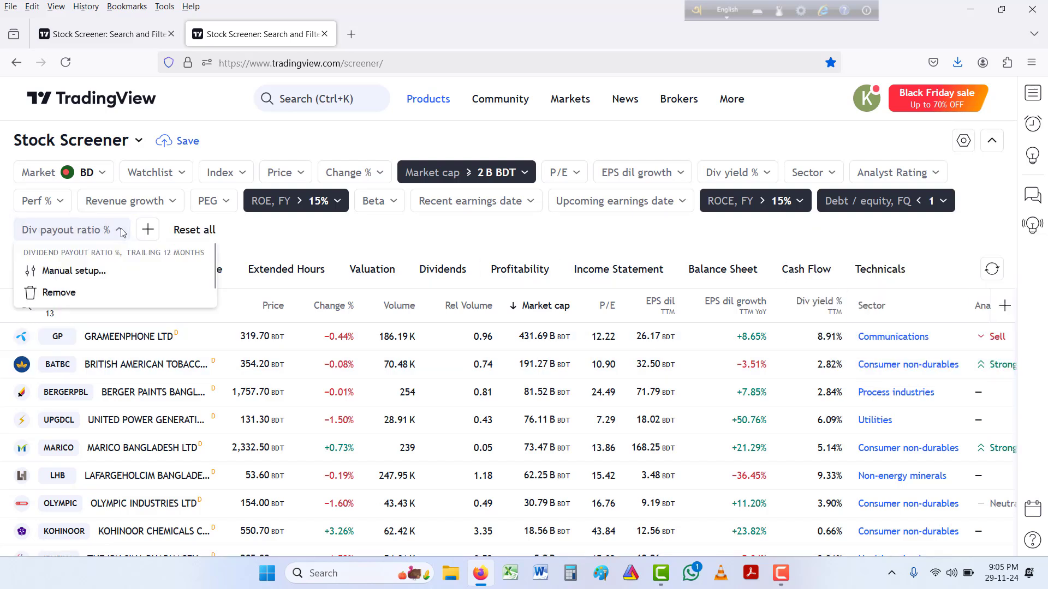
pyautogui.click(105, 276)
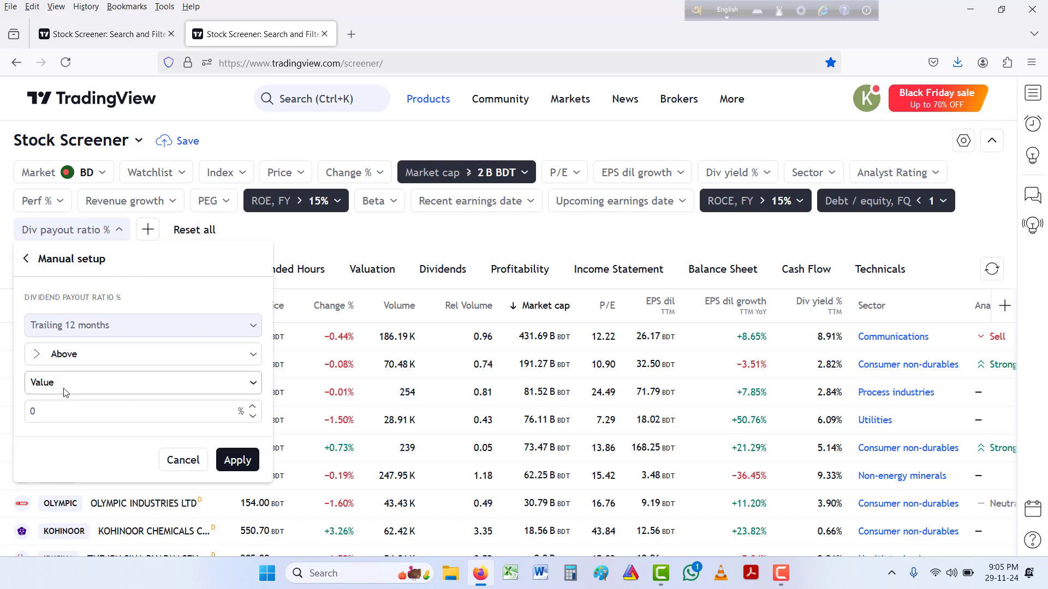
pyautogui.click(52, 411)
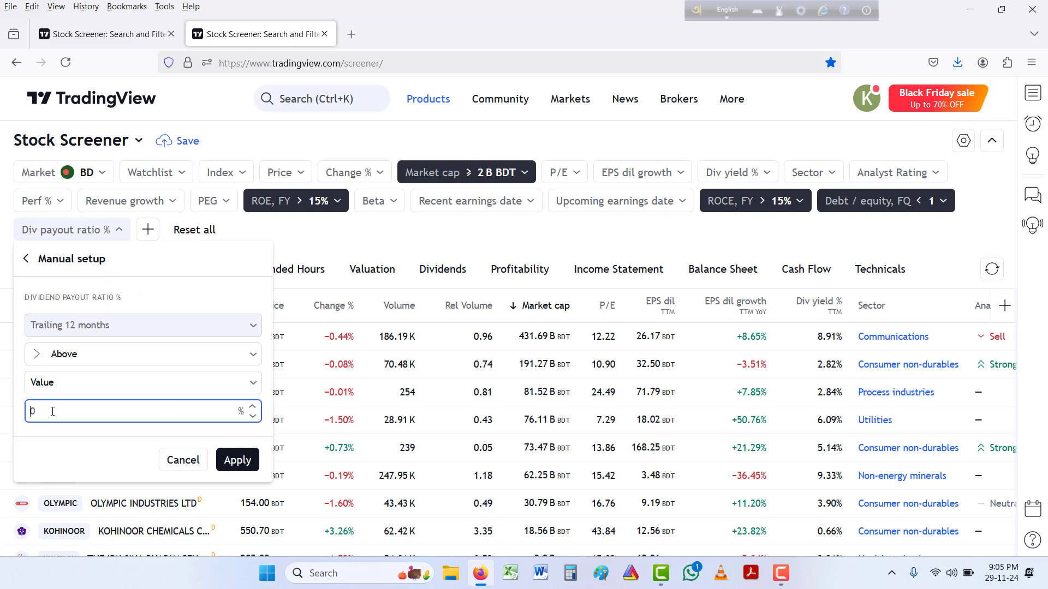
pyautogui.write('50')
pyautogui.click(237, 460)
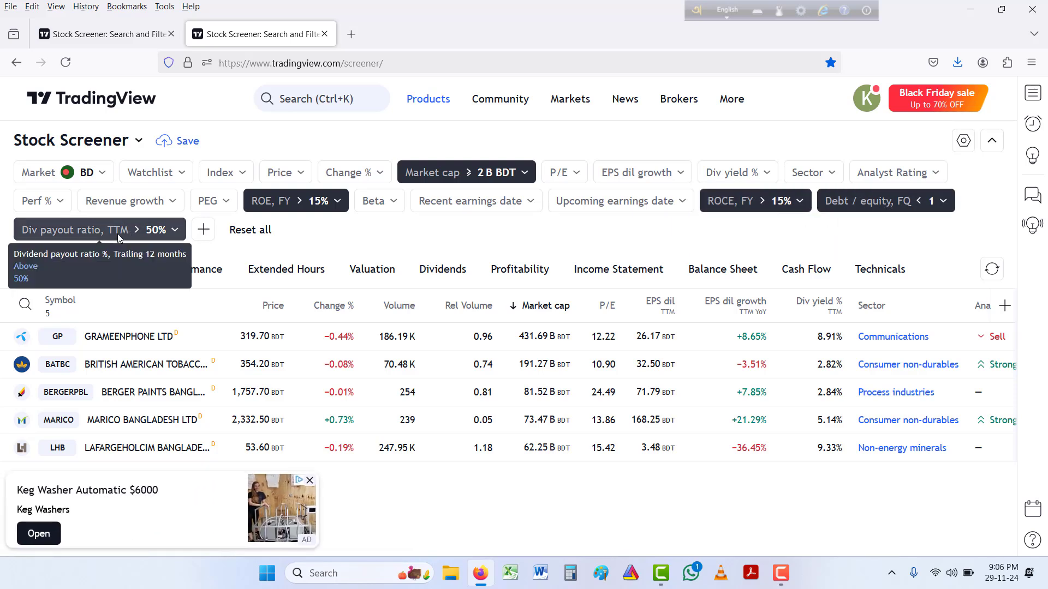
pyautogui.click(309, 481)
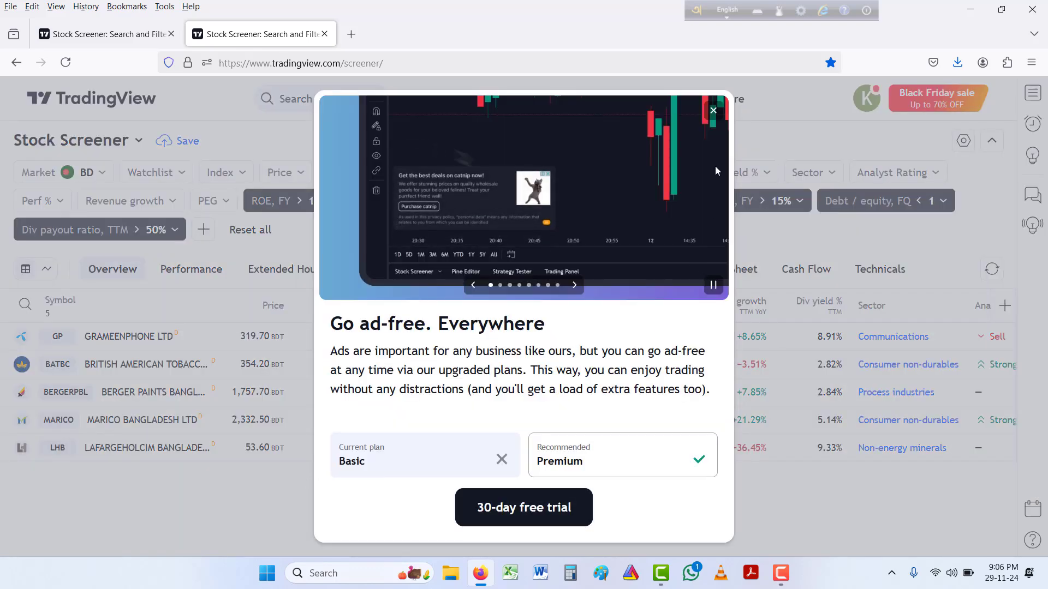
# Step: Dismiss the ad-free plan offer and save the current filters as a new screen named "Long Term Investment Stratige"
pyautogui.click(713, 111)
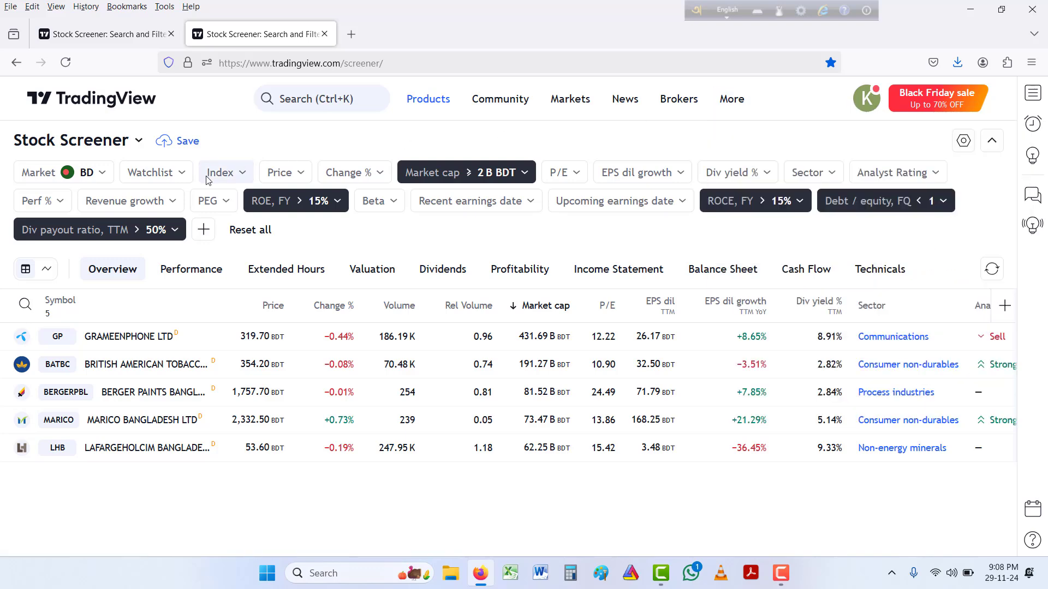
pyautogui.click(177, 142)
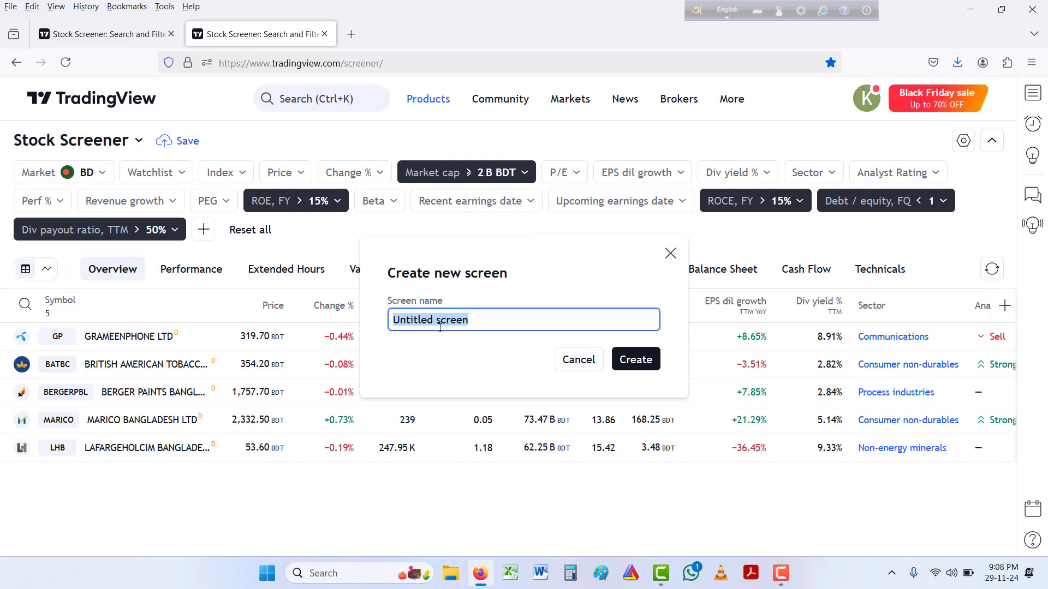
pyautogui.write('Long Term Investm')
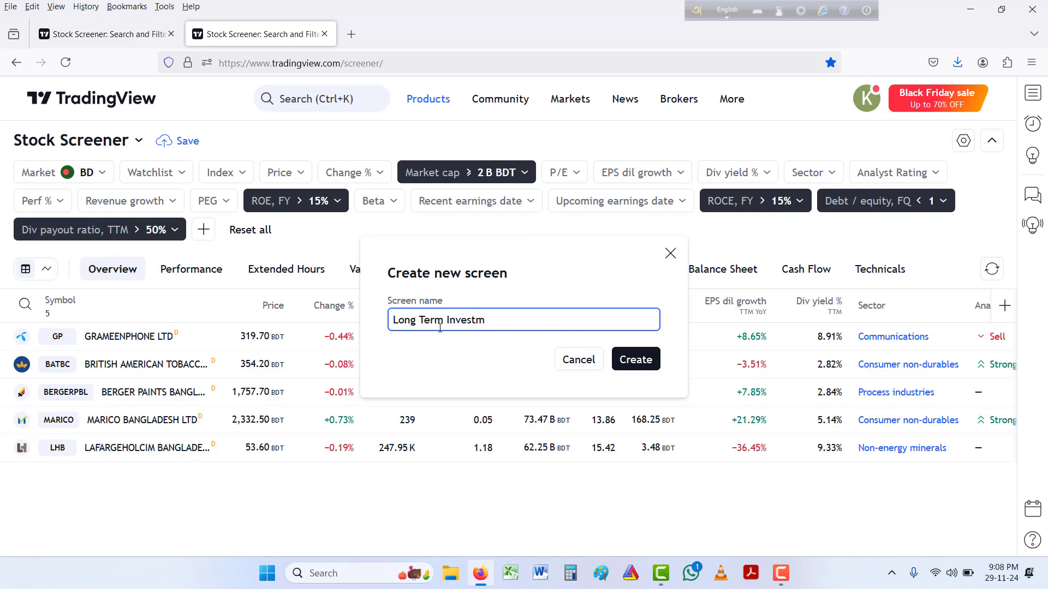
pyautogui.write('ent Stratigr')
pyautogui.press('BackSpace')
pyautogui.write('e')
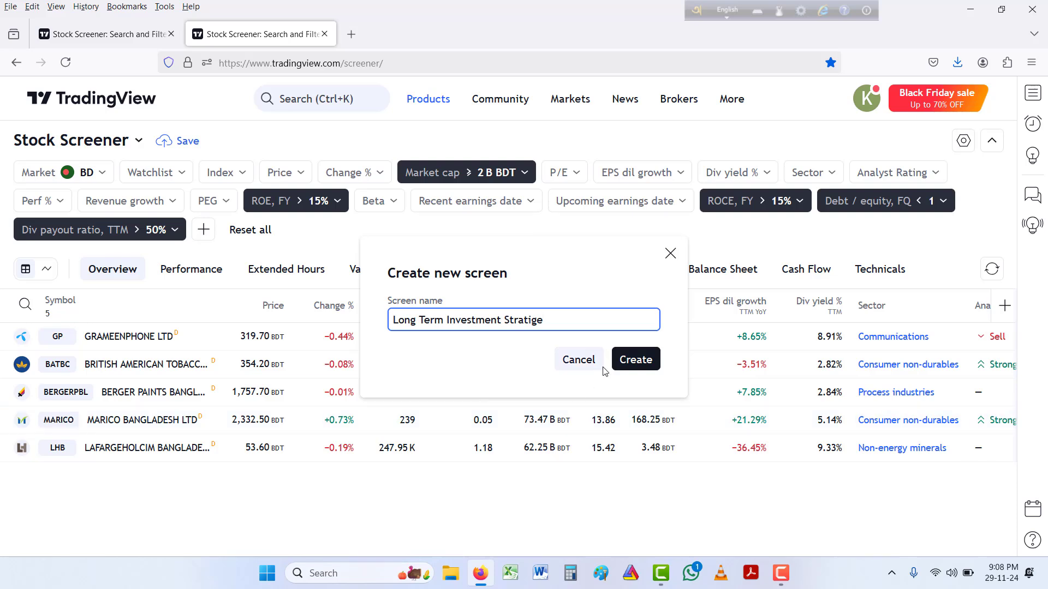
pyautogui.click(636, 361)
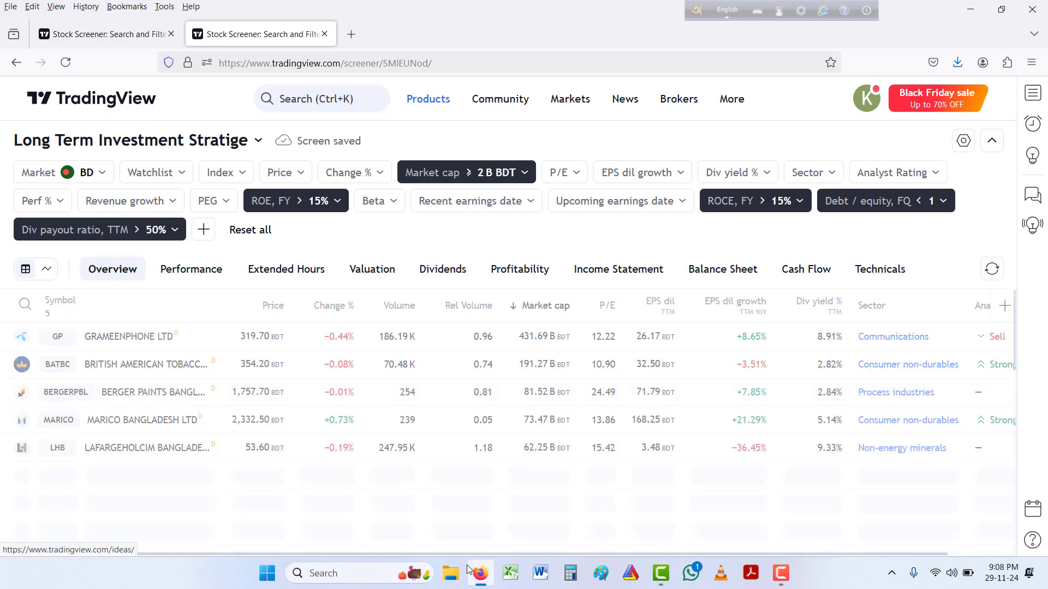
# Step: Open a new blank browser tab and close both existing stock screener tabs
pyautogui.click(352, 31)
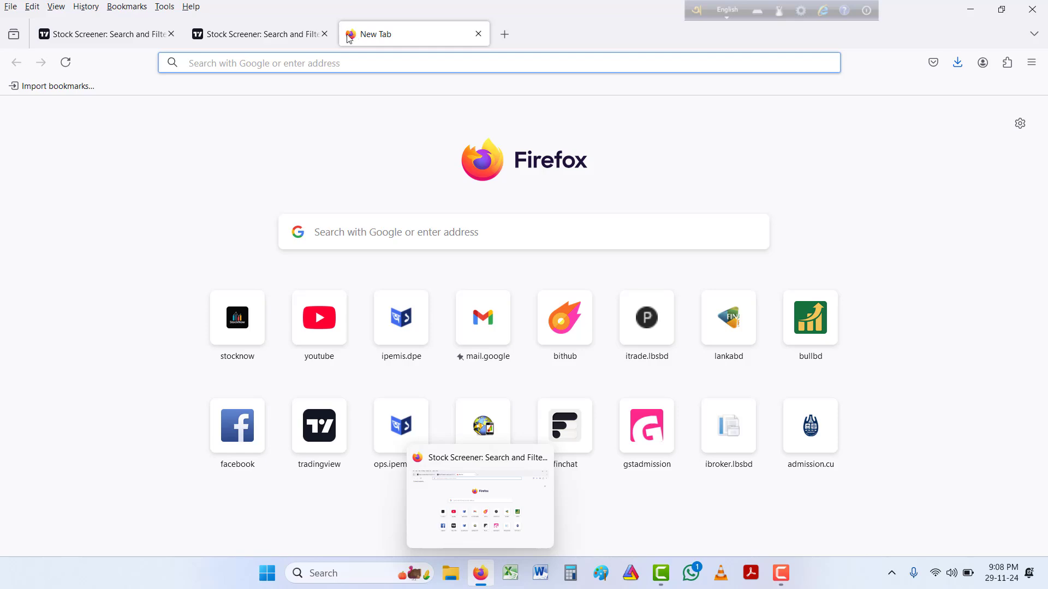
pyautogui.click(327, 36)
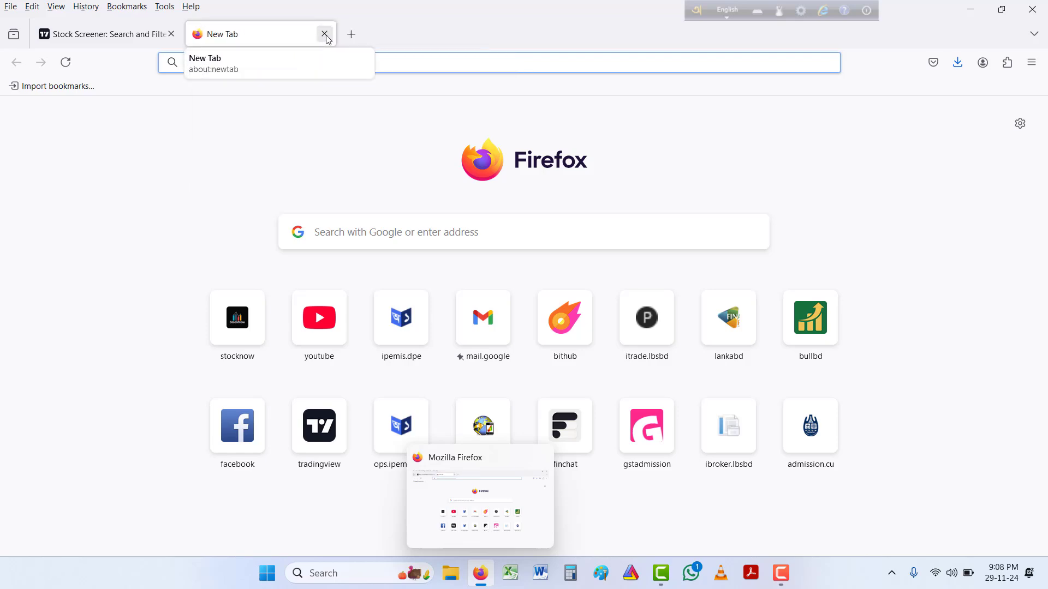
pyautogui.click(171, 34)
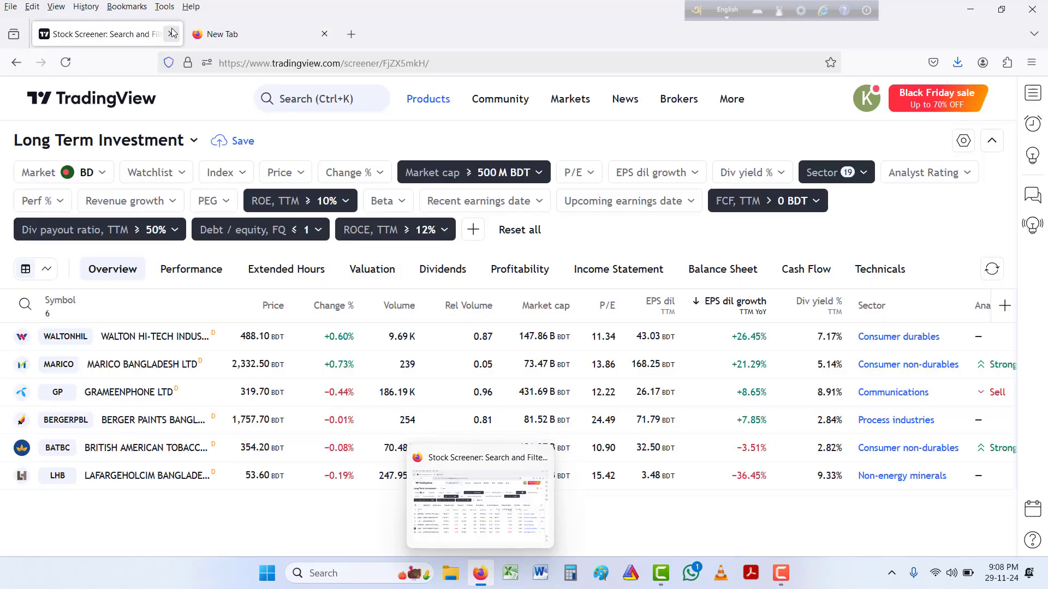
pyautogui.click(555, 348)
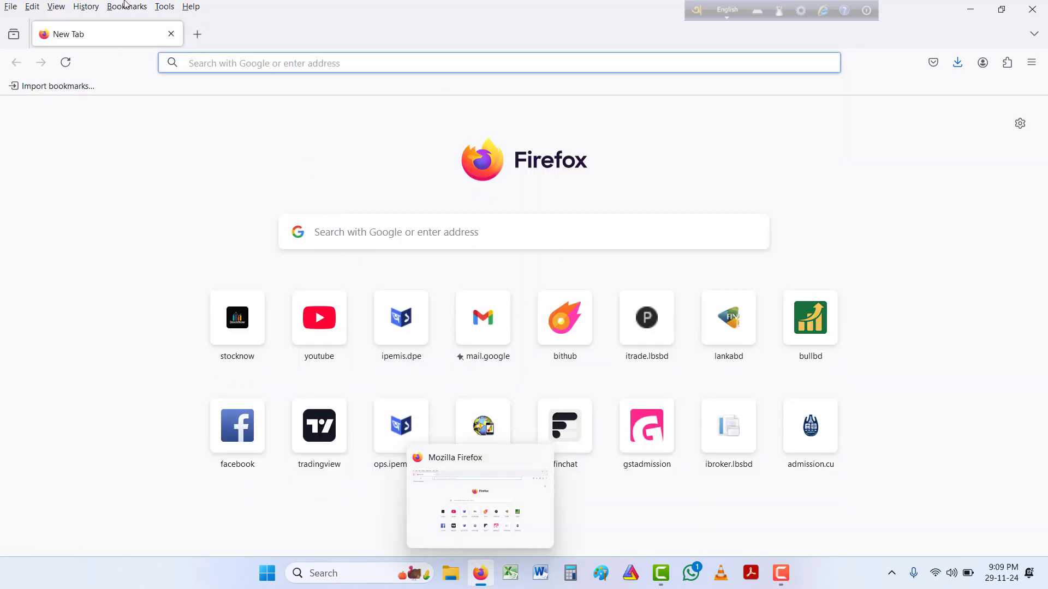
# Step: Open the bookmarked TradingView Stock Screener page from the Screener bookmarks folder
pyautogui.click(347, 232)
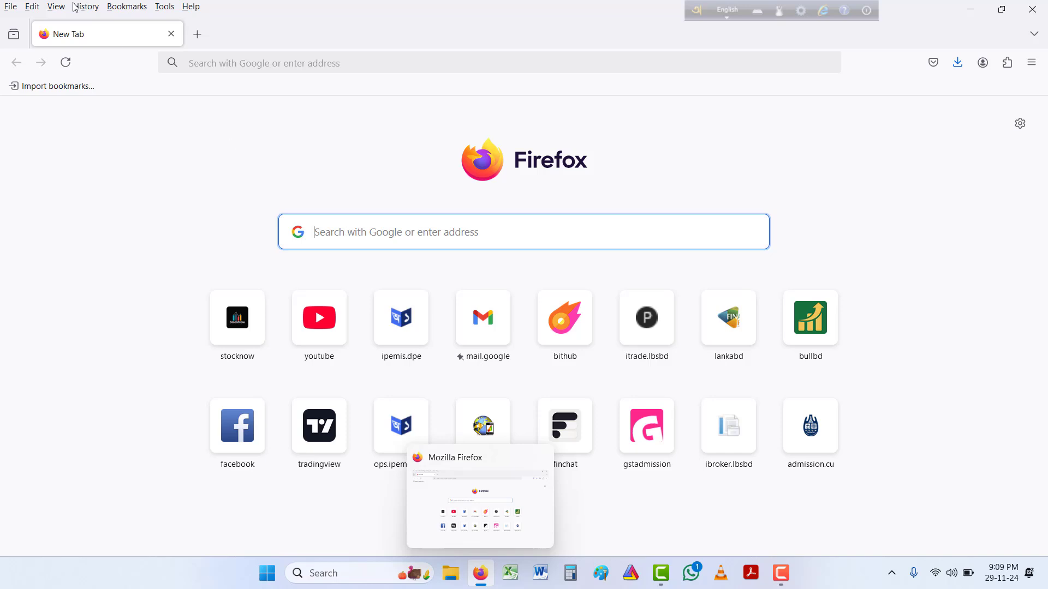
pyautogui.click(130, 9)
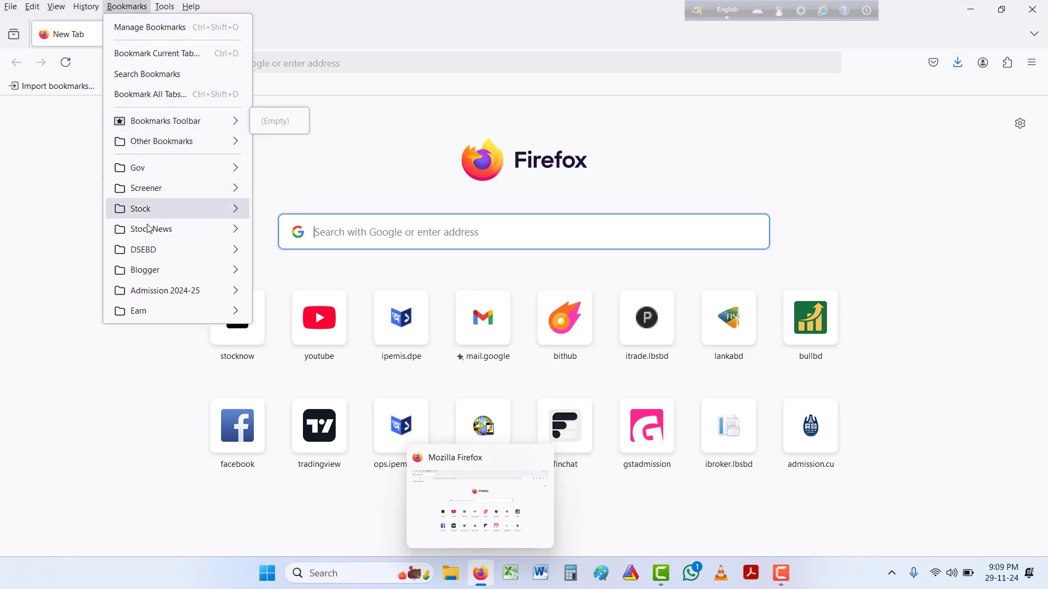
pyautogui.moveTo(213, 191)
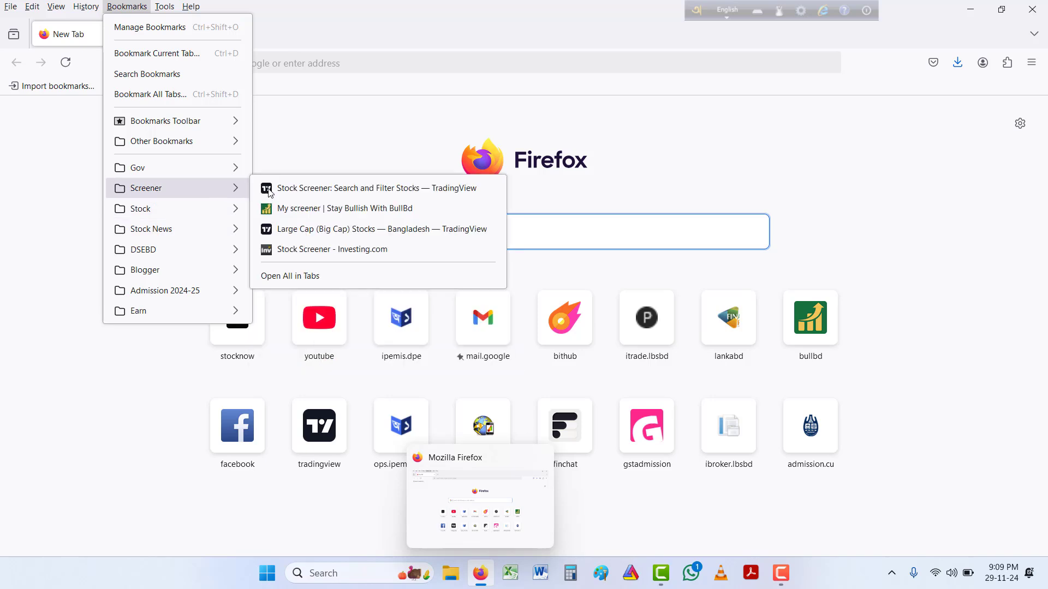
pyautogui.click(328, 190)
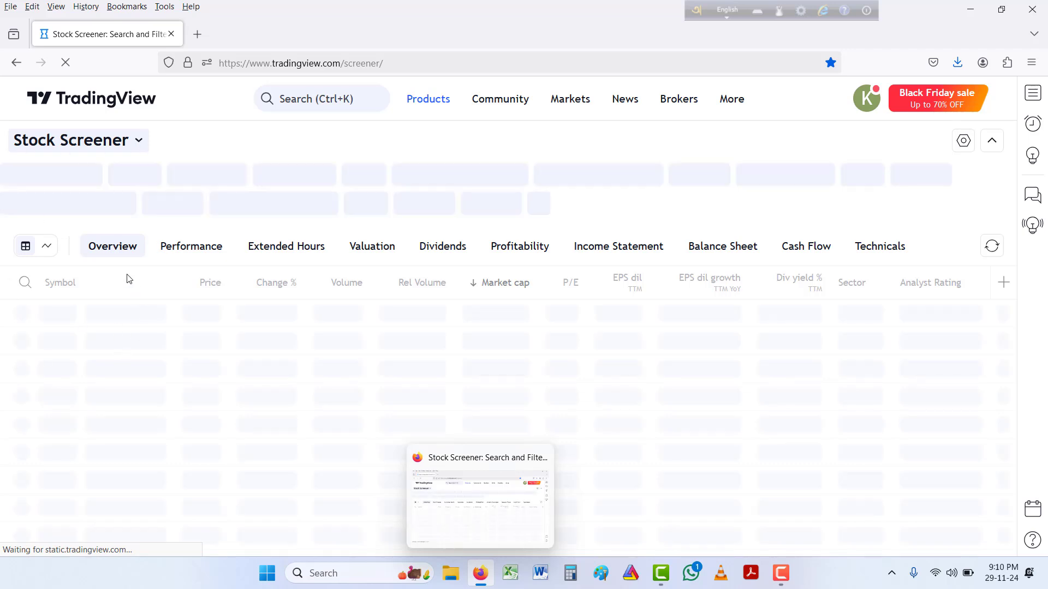
# Step: Load the saved screen "Long Term Investment Stratige" in the stock screener
pyautogui.click(139, 141)
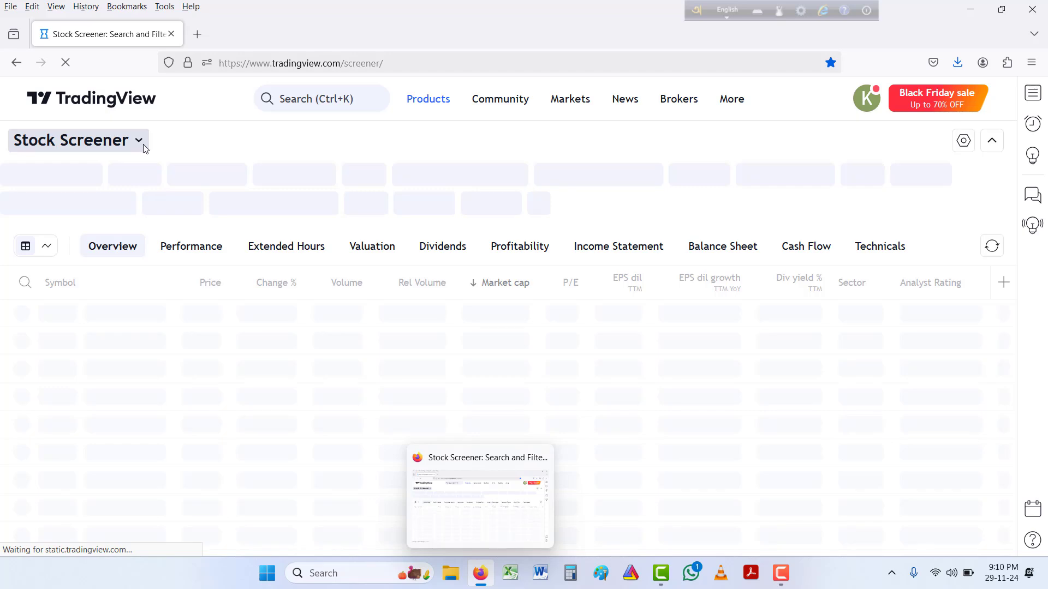
pyautogui.click(139, 141)
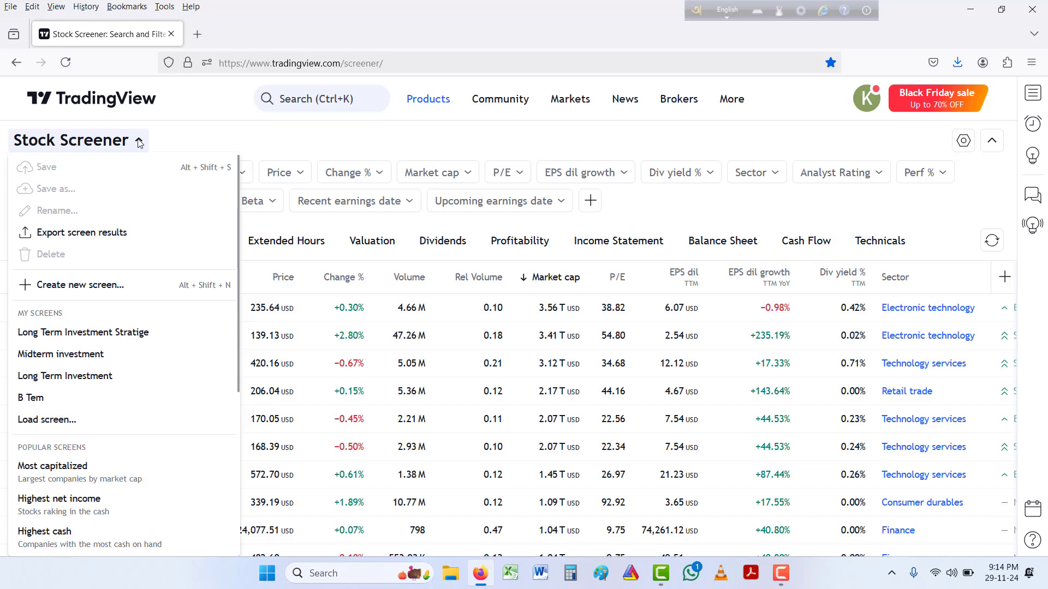
pyautogui.click(82, 334)
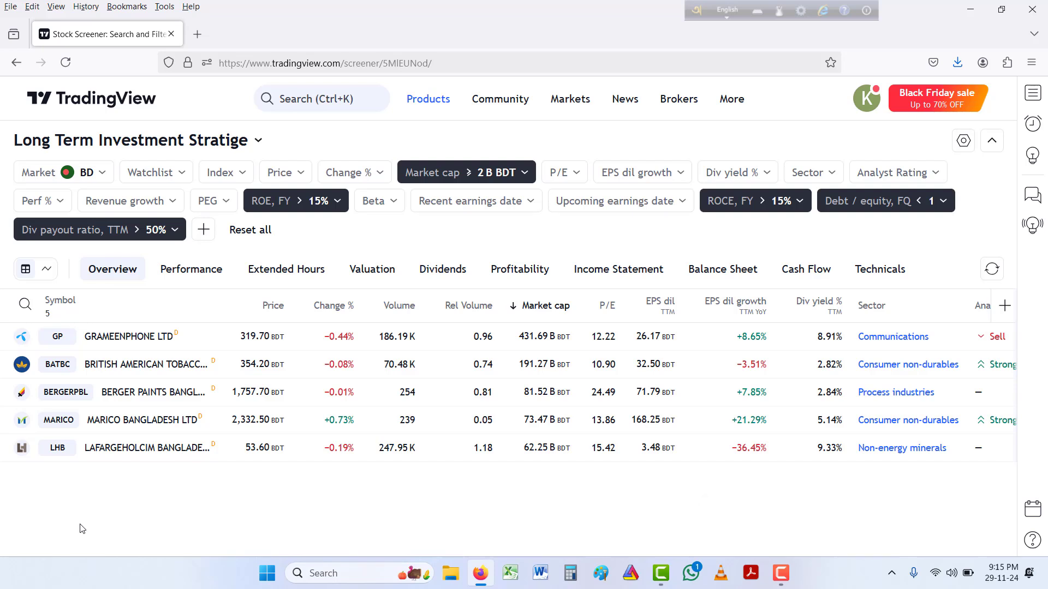
pyautogui.click(782, 573)
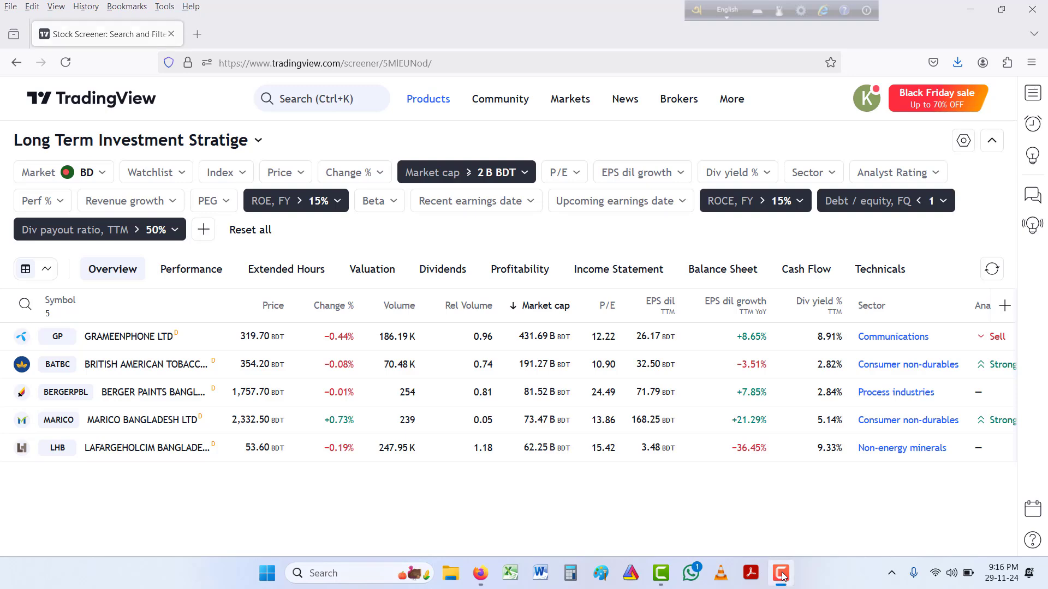